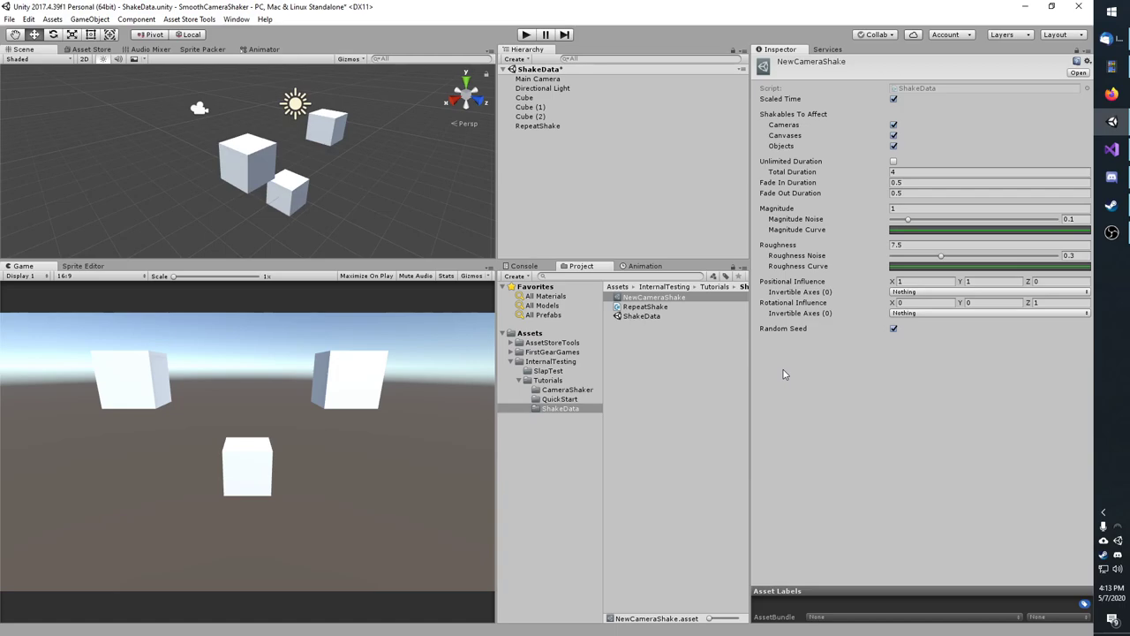
Create a new Shake Data asset in the ShakeData folder, then select RepeatShake in the Hierarchy
click(642, 357)
right_click(643, 347)
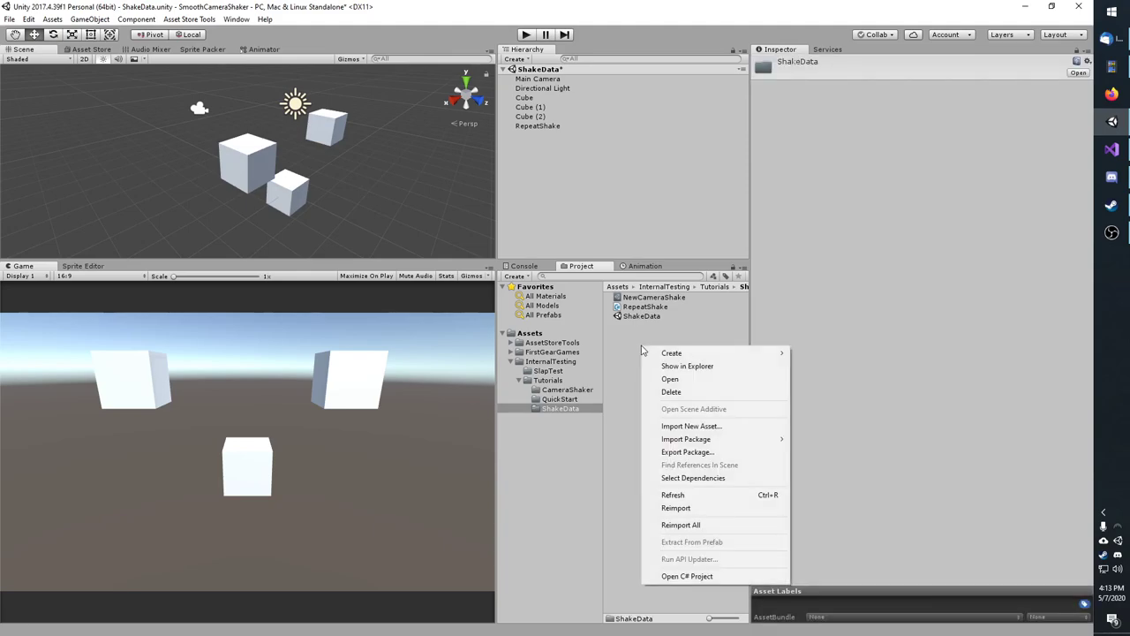
mouse_move(662, 353)
mouse_move(910, 216)
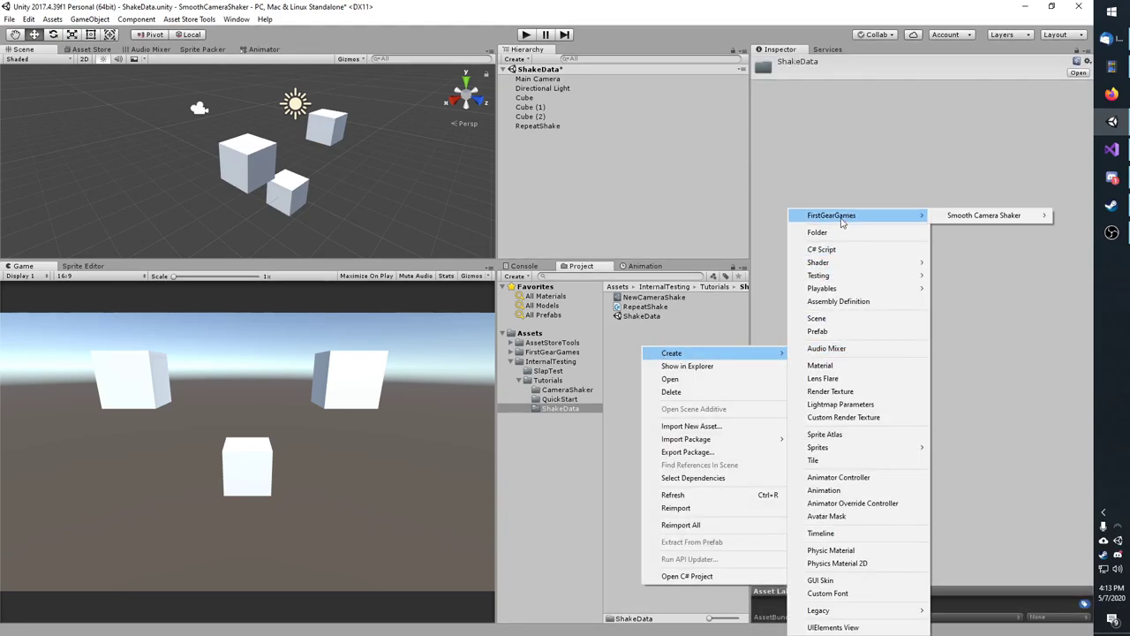
mouse_move(959, 217)
click(888, 216)
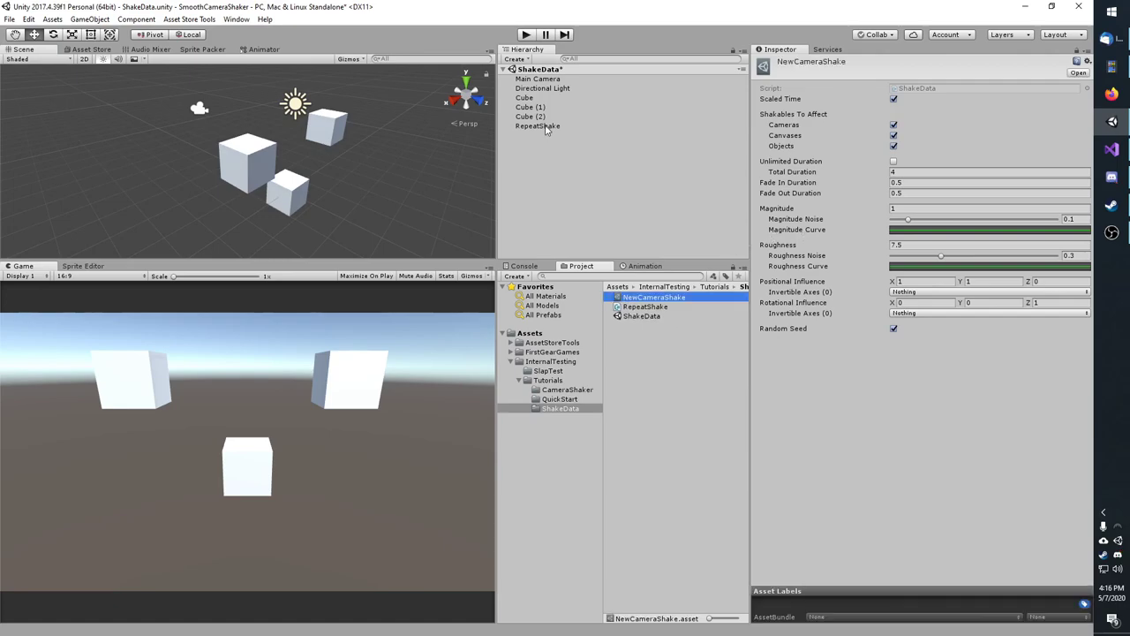
click(541, 125)
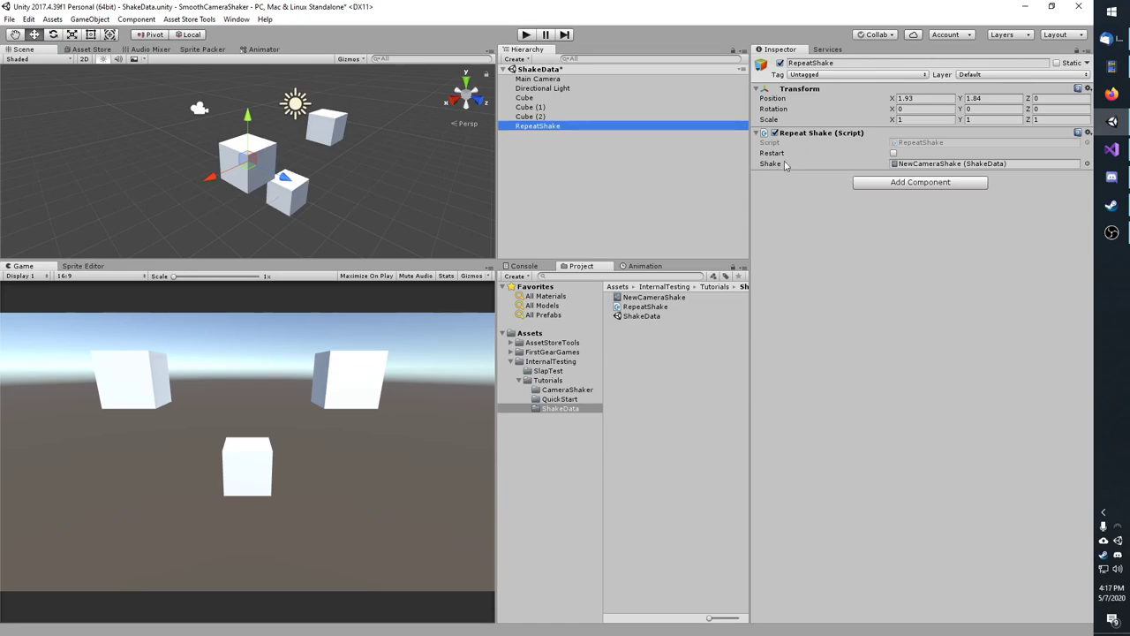
Open RepeatShake.cs in Visual Studio and review Update's Restart check and shake-stopping code
double_click(921, 142)
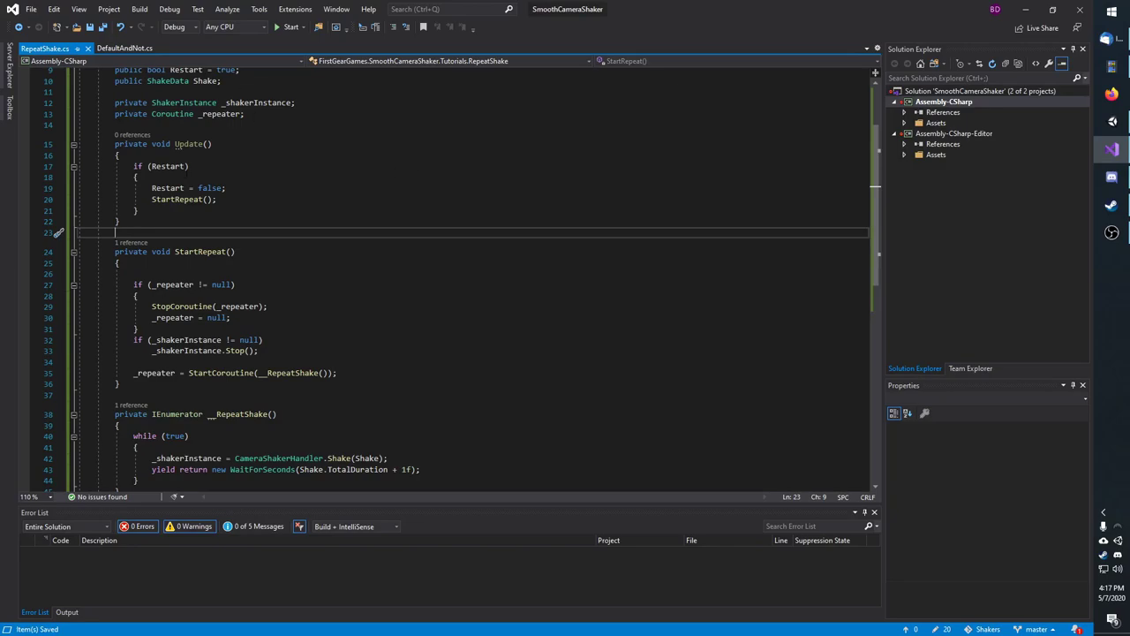
drag(134, 166, 129, 200)
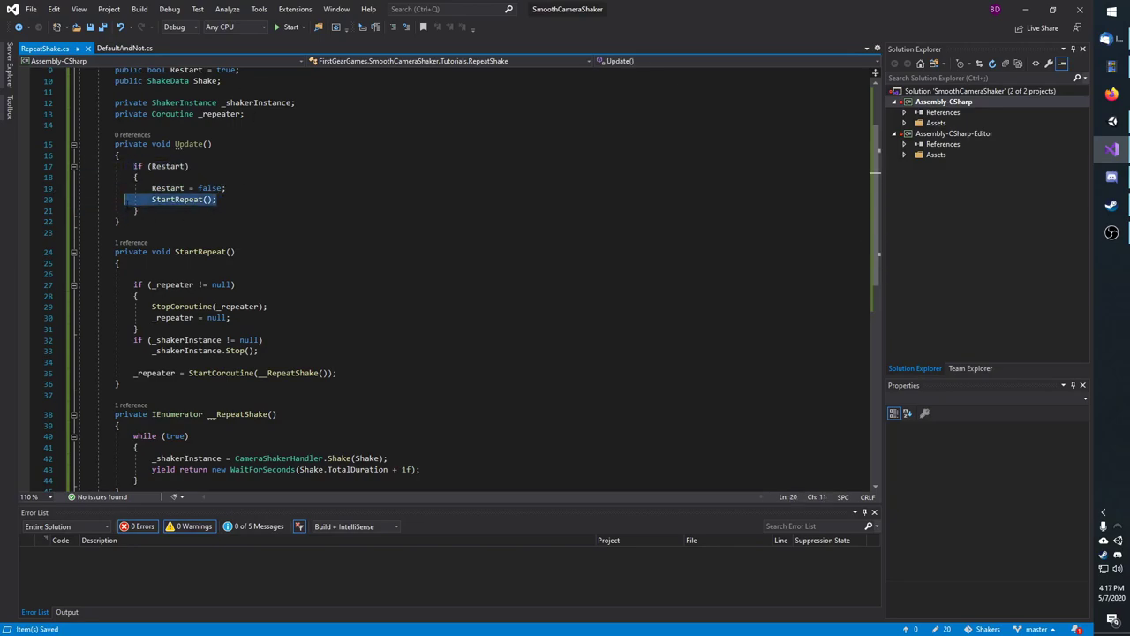
drag(110, 285, 258, 352)
click(206, 352)
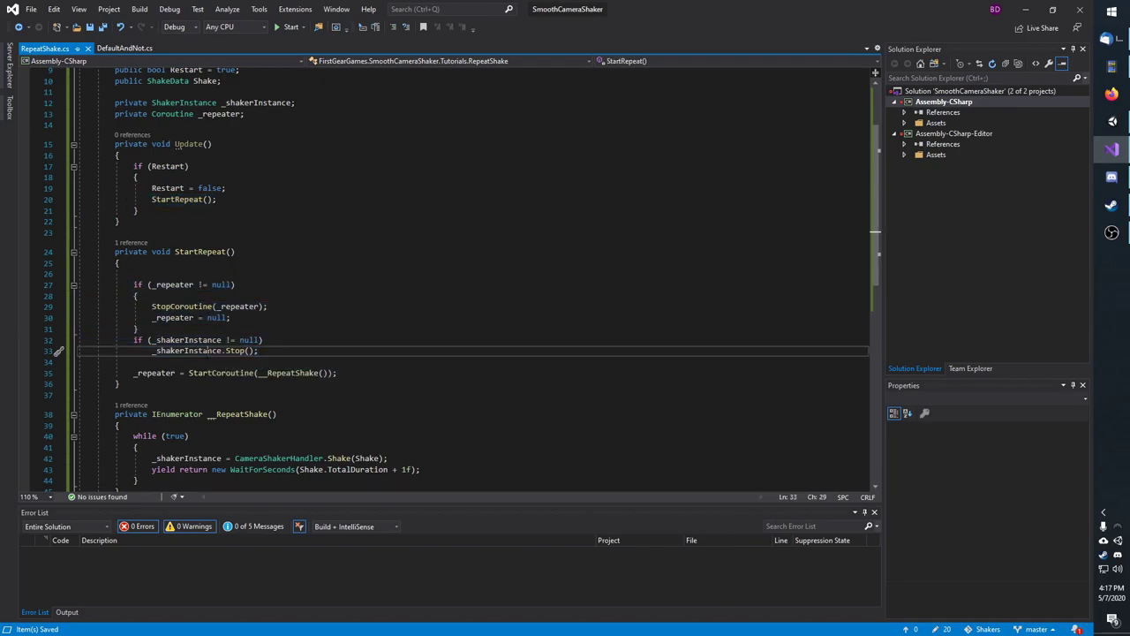
drag(114, 373, 338, 372)
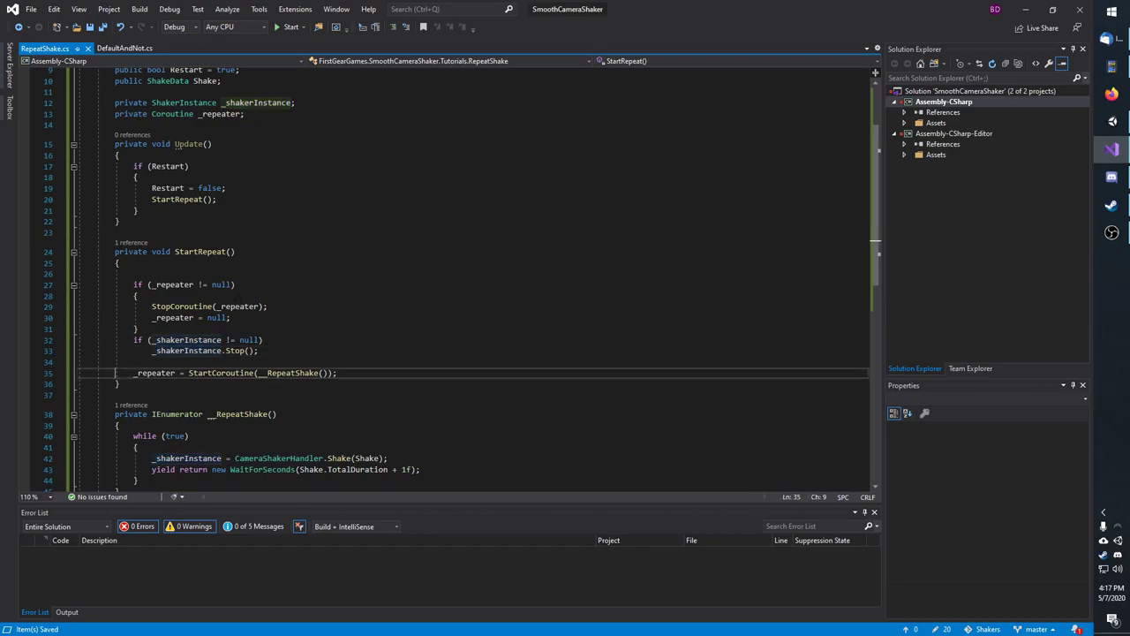
key(Up)
key(Up)
key(Up)
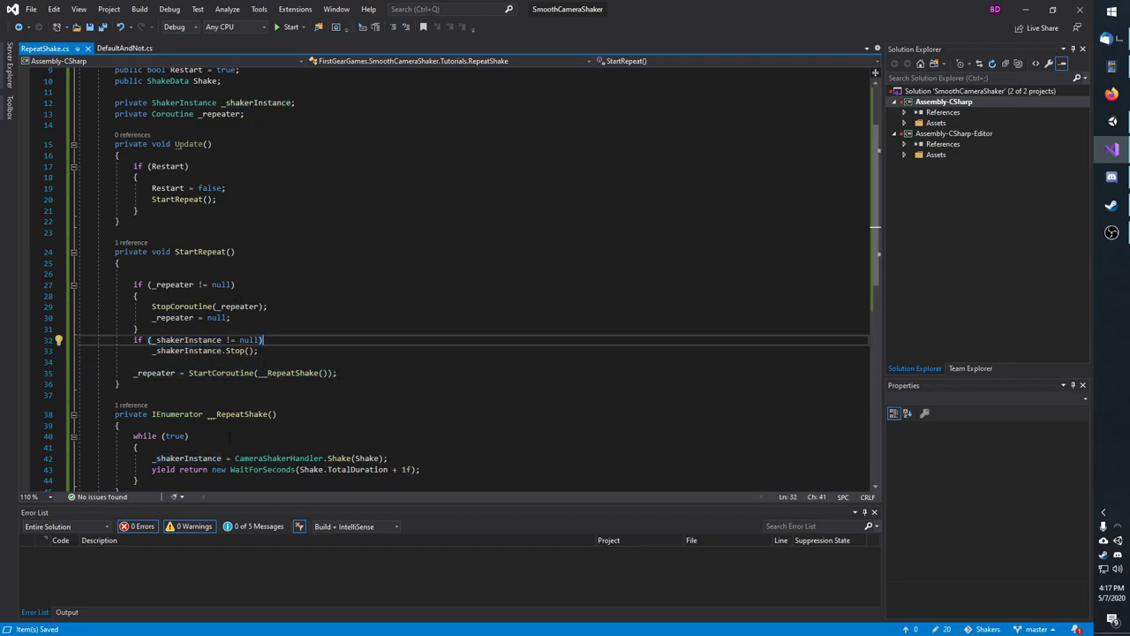
Review the shake start call, the _shakerInstance assignment and the Shake.TotalDuration wait
drag(235, 458, 374, 458)
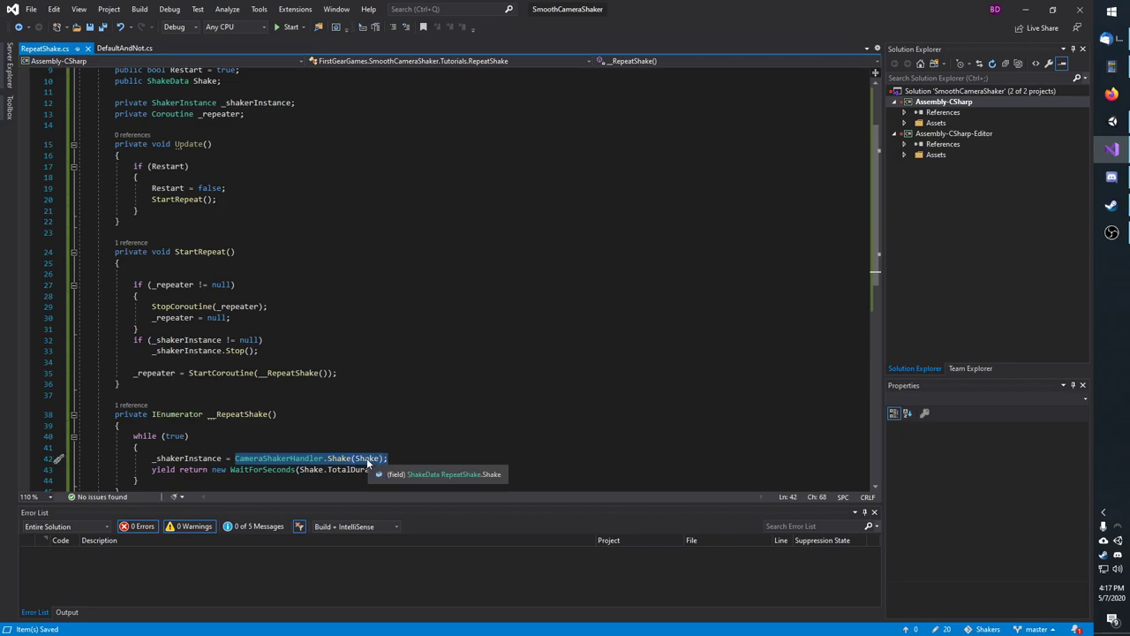
click(367, 459)
drag(152, 459, 225, 460)
click(224, 425)
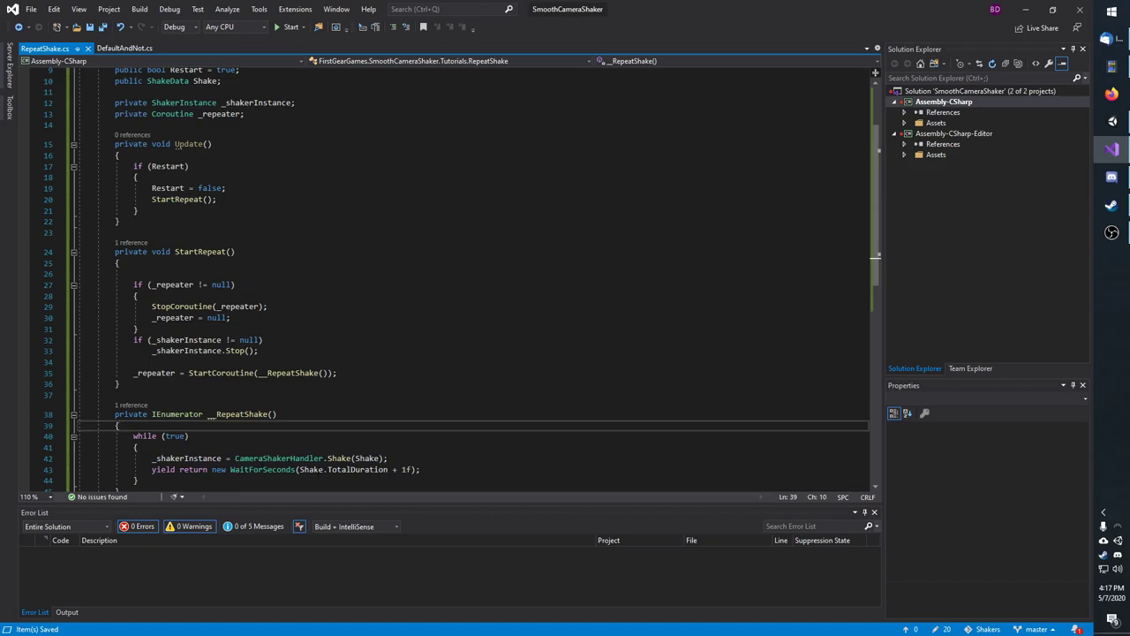
drag(298, 469, 388, 469)
click(422, 469)
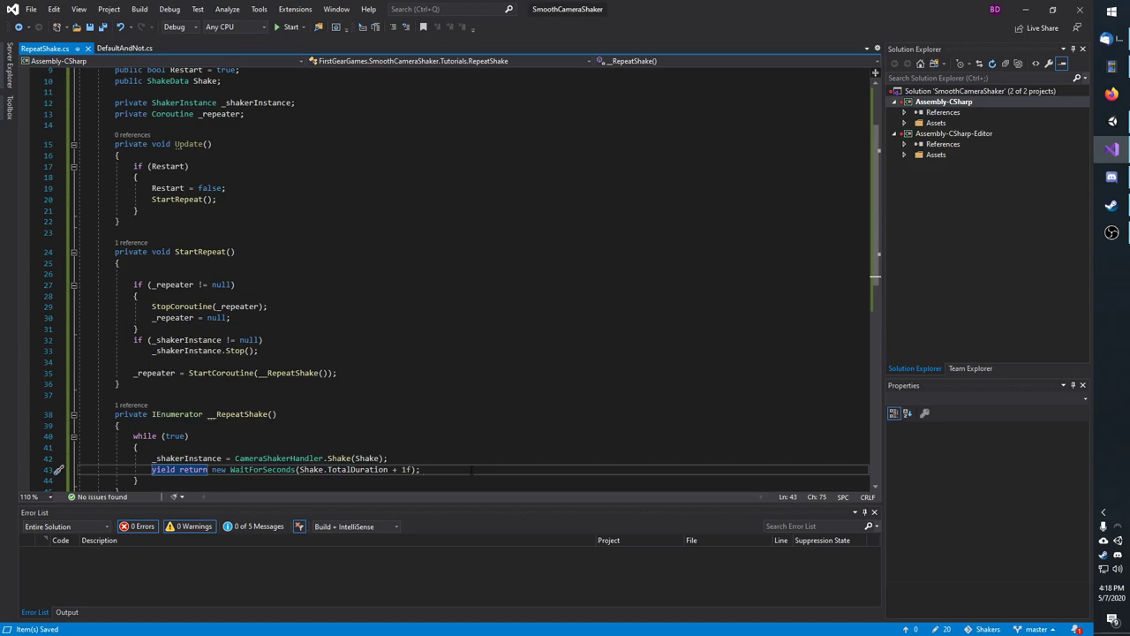
Scroll back up to the Update method, then return to the Unity Editor
click(848, 155)
scroll(879, 150, up, 3)
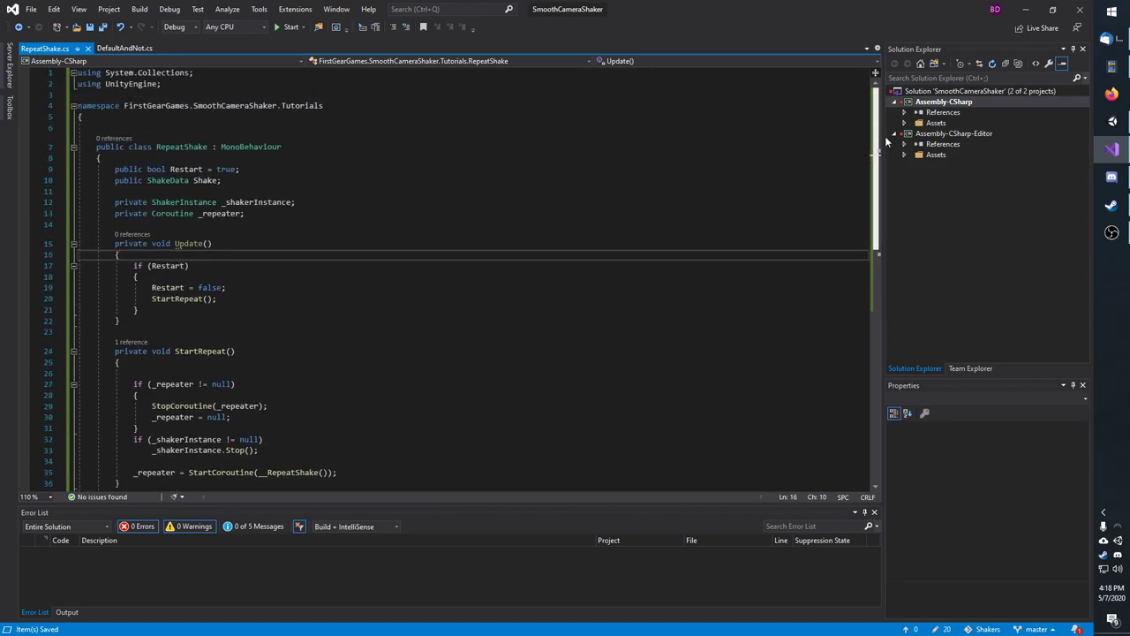
drag(888, 142, 881, 216)
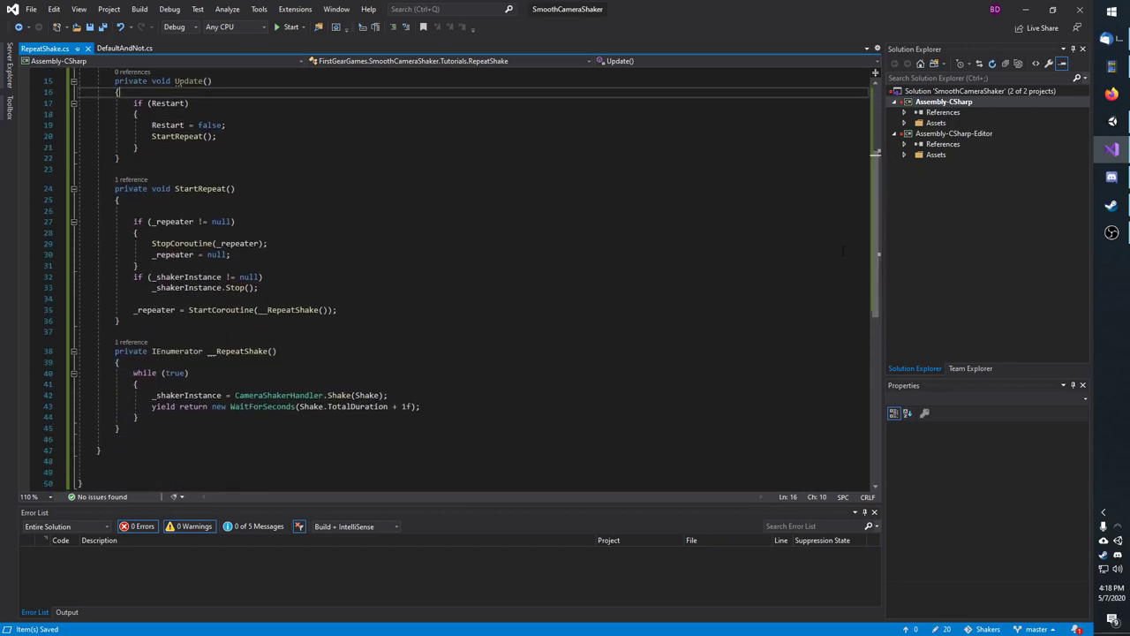
click(1112, 121)
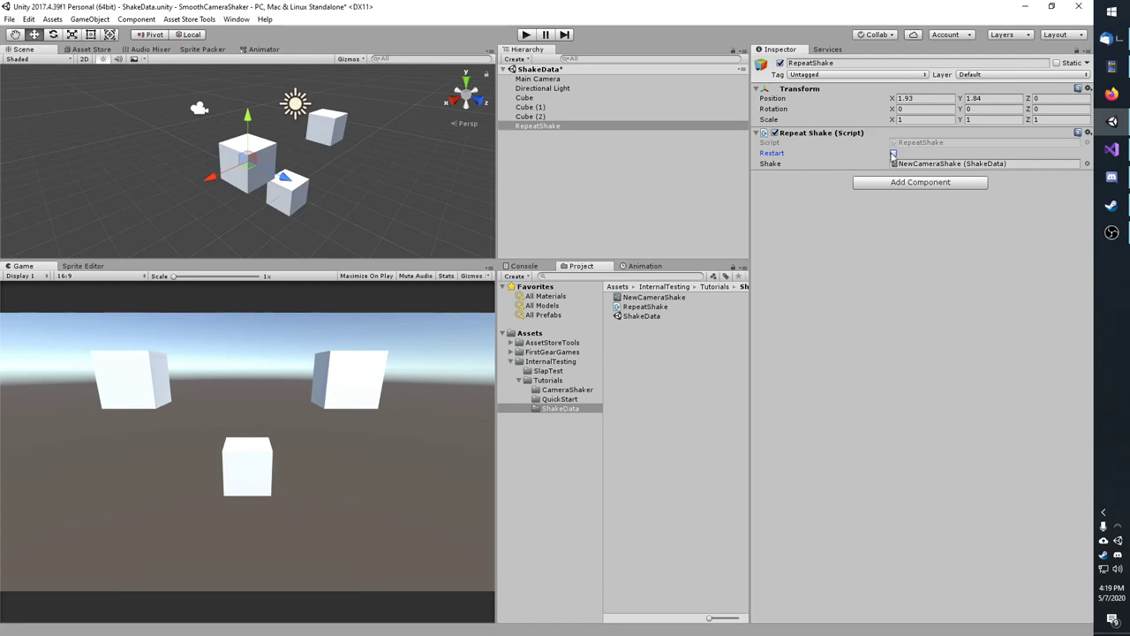
Turn on Restart for RepeatShake and select its NewCameraShake asset in the Project
click(894, 154)
click(954, 164)
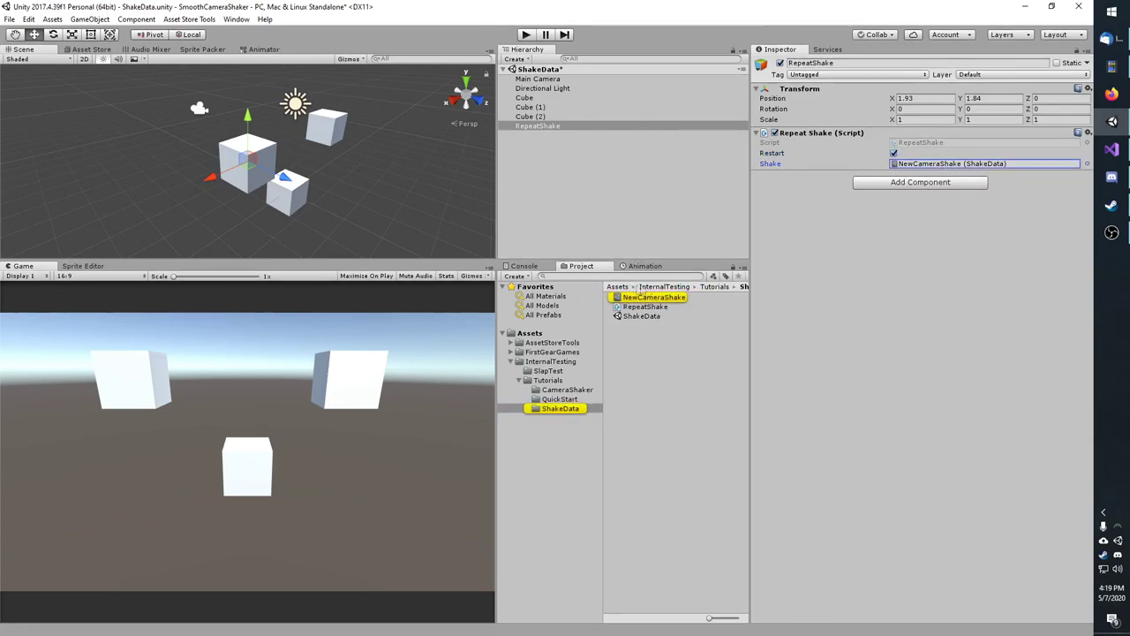
click(654, 298)
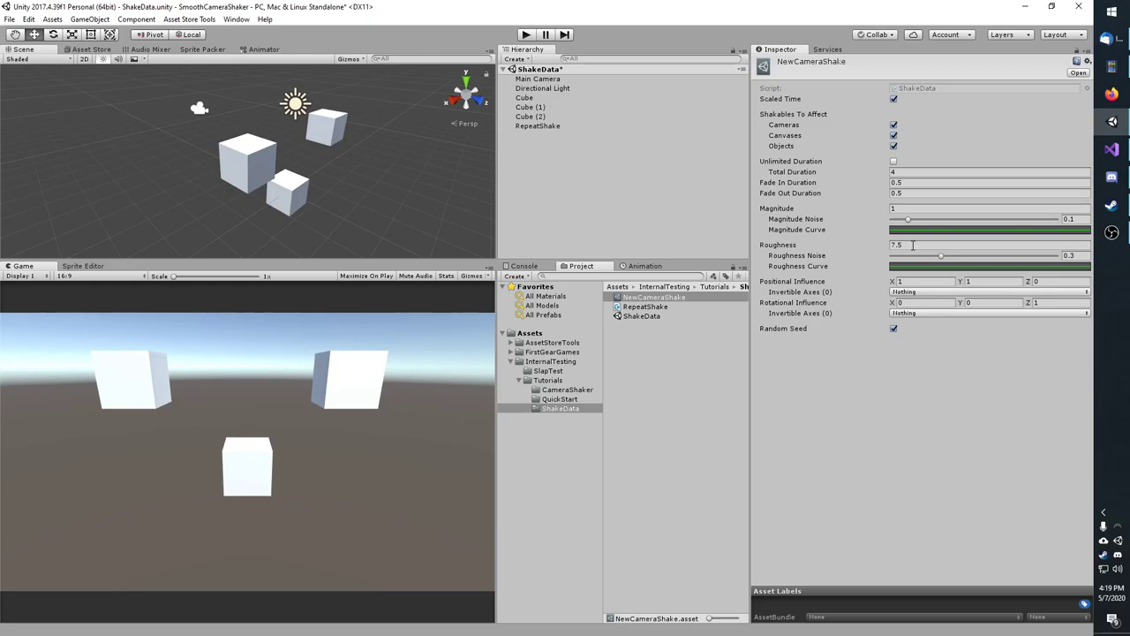
Set NewCameraShake's Roughness to 0.5 and Total Duration to 2
click(913, 245)
text(0.5)
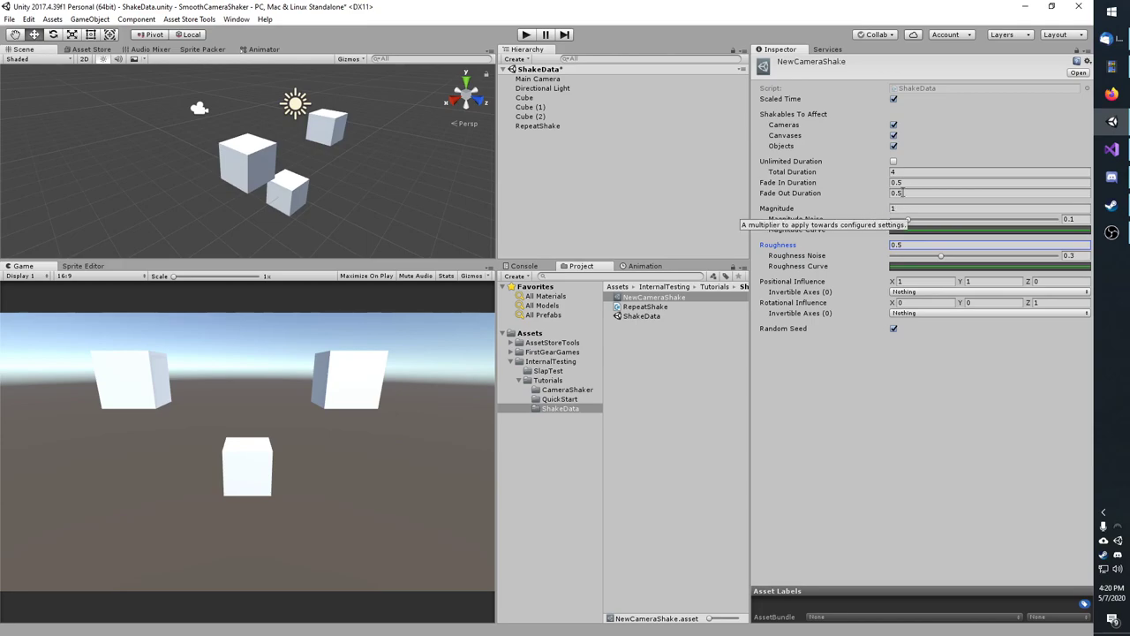
click(910, 173)
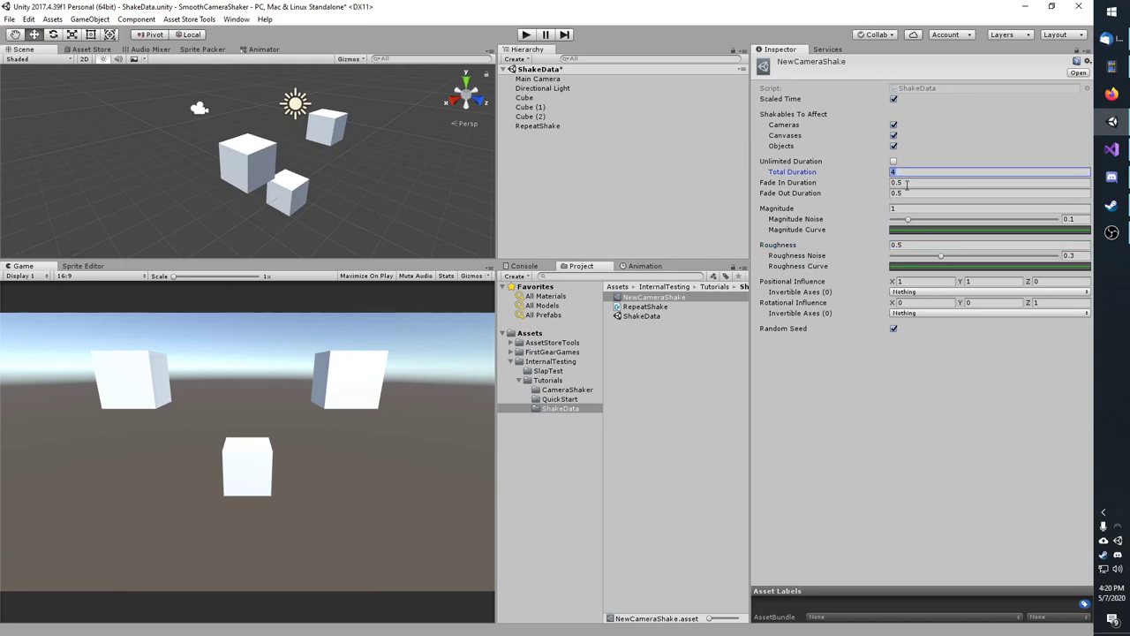
text(2)
key(Return)
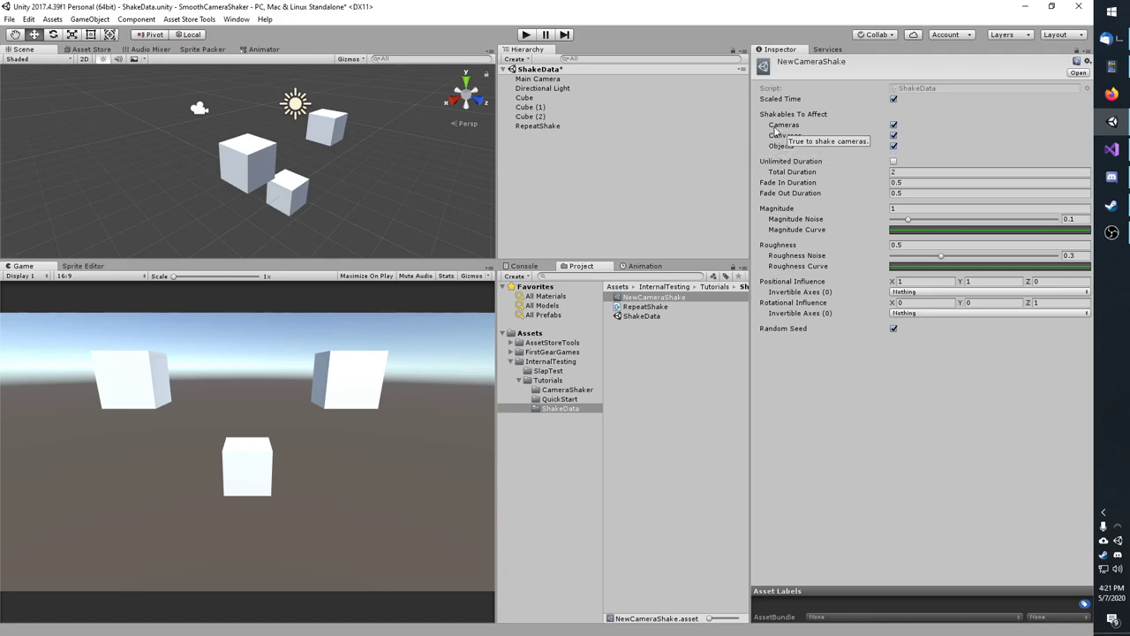
mouse_move(792, 139)
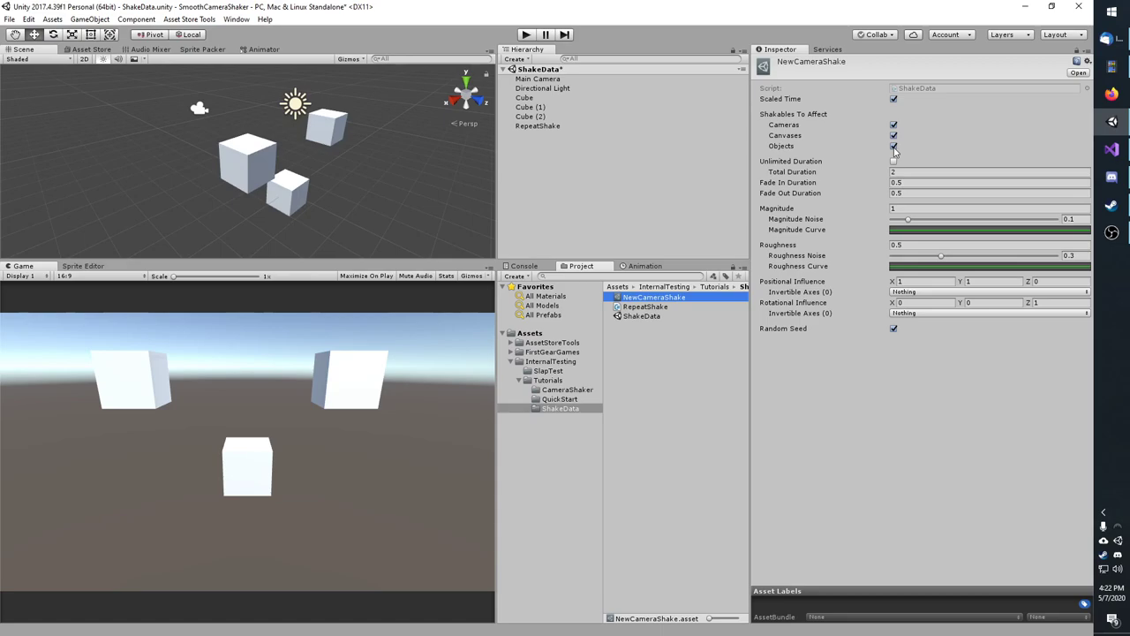
click(1002, 134)
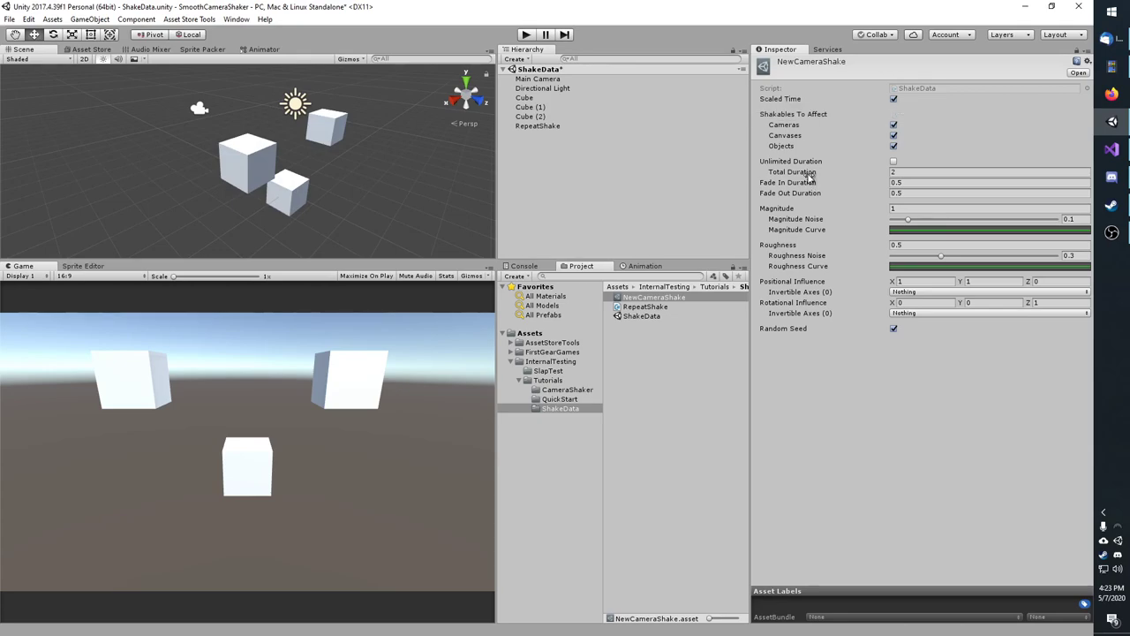
Leave Unlimited Duration unchecked so the shake keeps its fixed Total Duration of 2
click(893, 163)
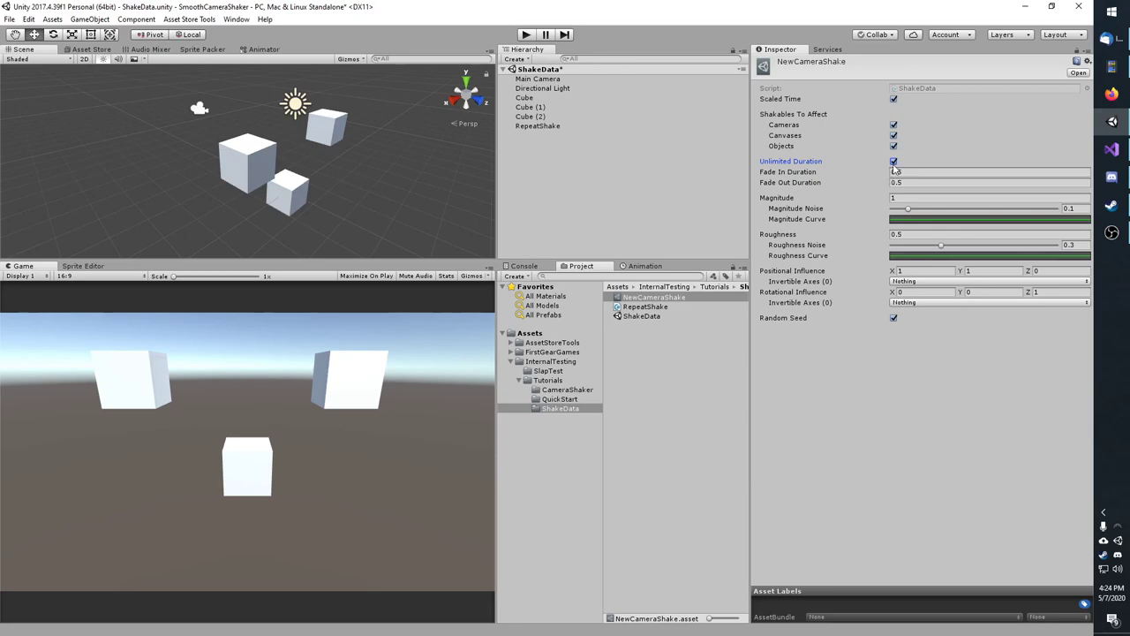
click(894, 162)
click(905, 172)
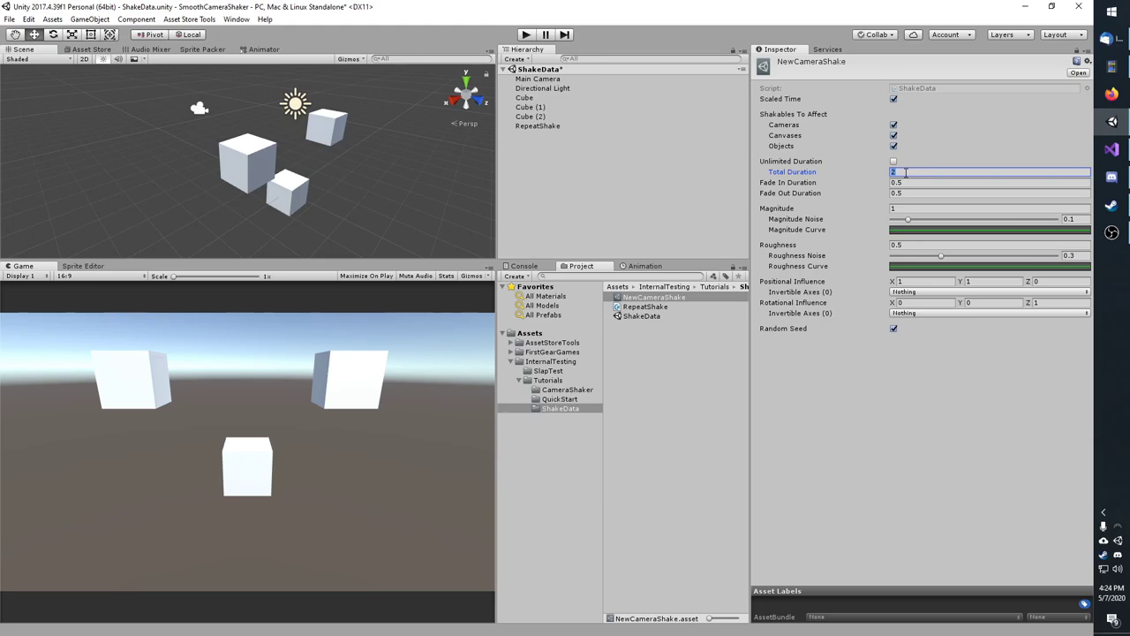
click(893, 161)
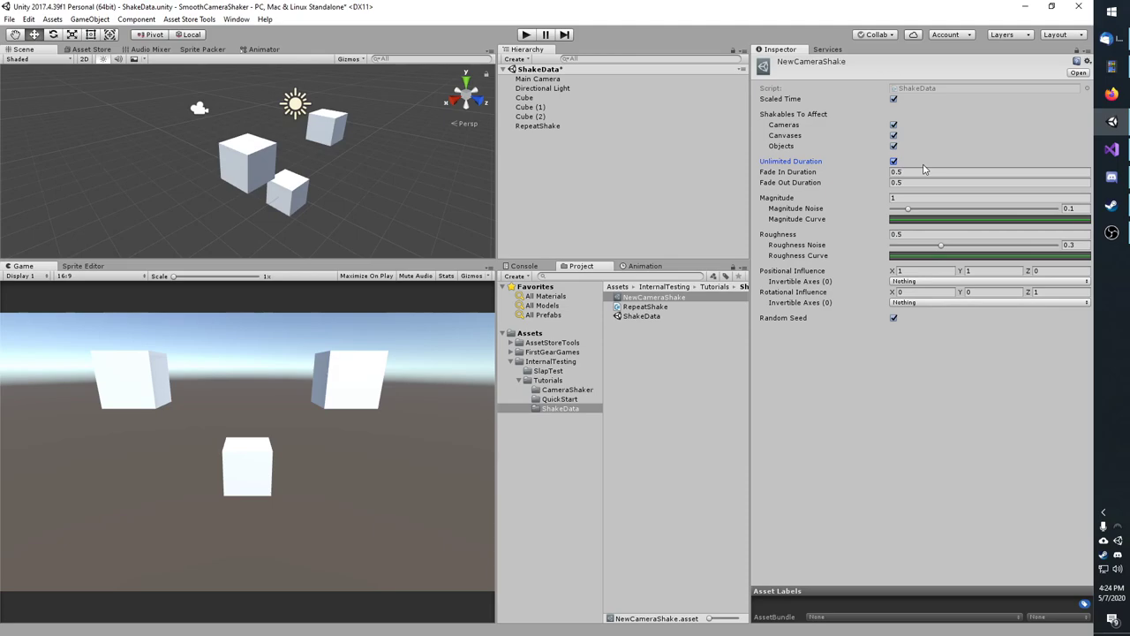
click(894, 161)
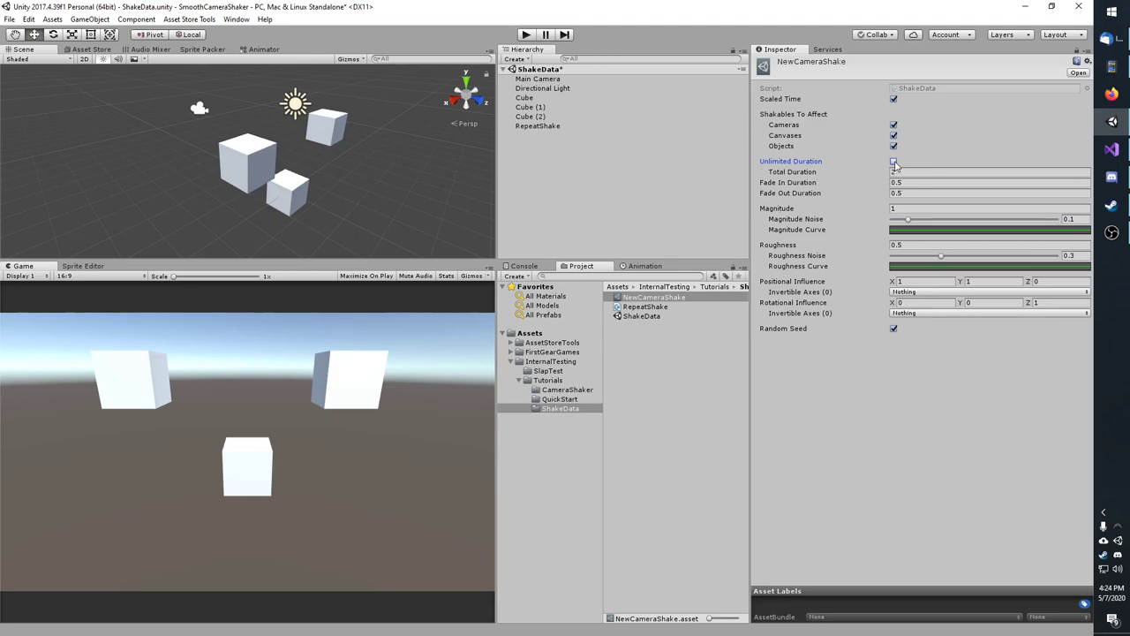
click(908, 172)
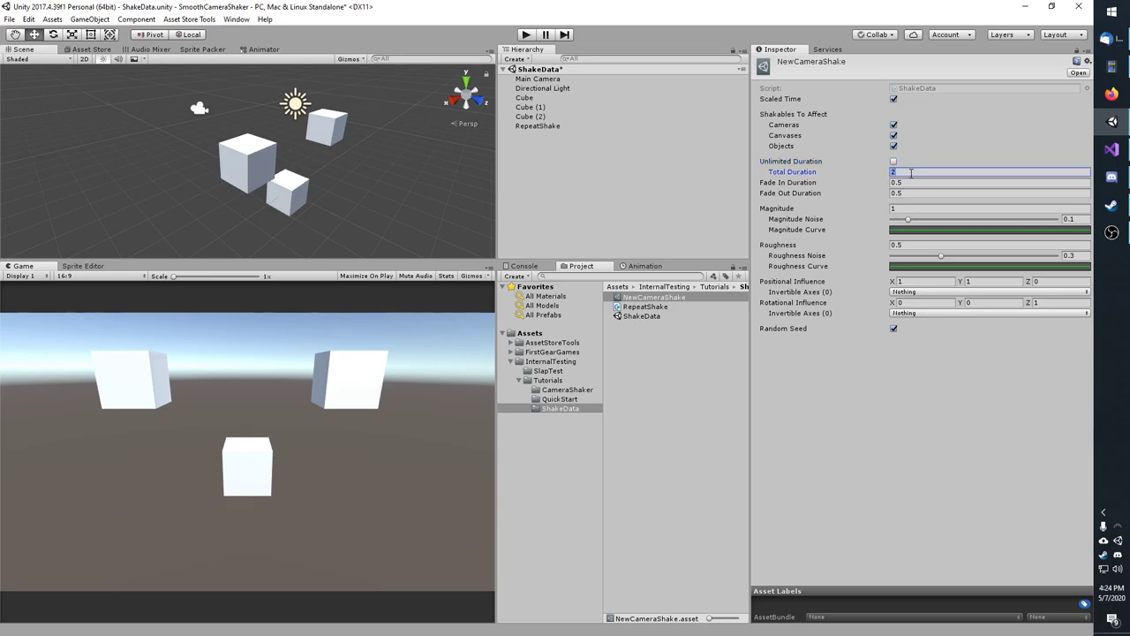
Enter 0 for both the Fade In and Fade Out durations
mouse_move(782, 199)
mouse_move(779, 176)
click(908, 183)
text(0)
key(Tab)
text(0)
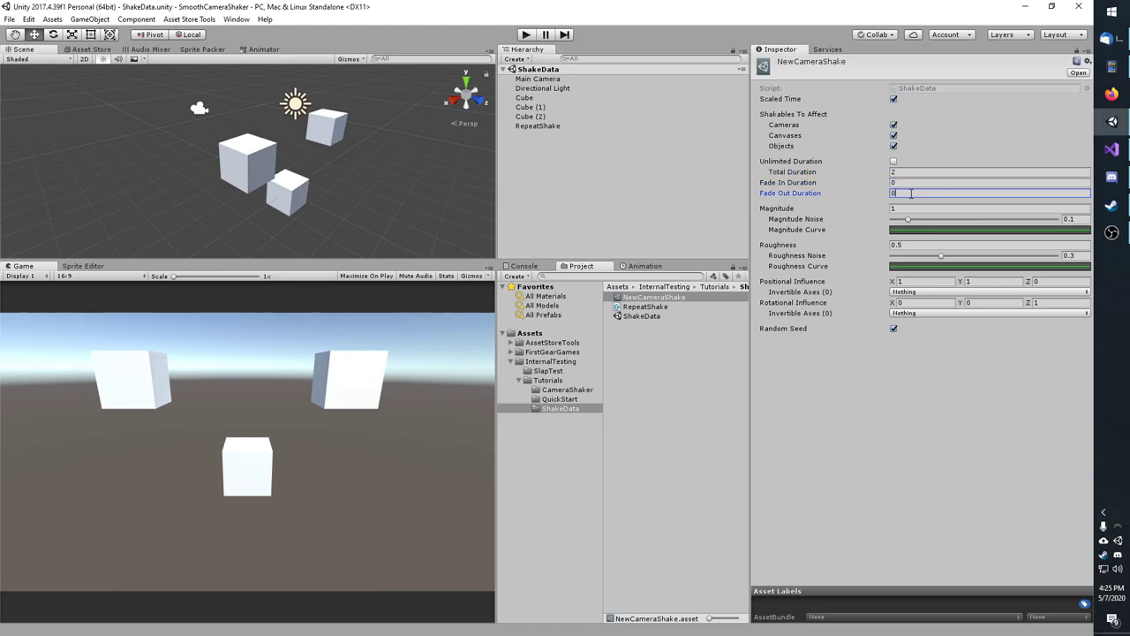
Commit the Fade Out value of 0 and start Play mode to test the shake
click(913, 183)
click(912, 194)
key(Tab)
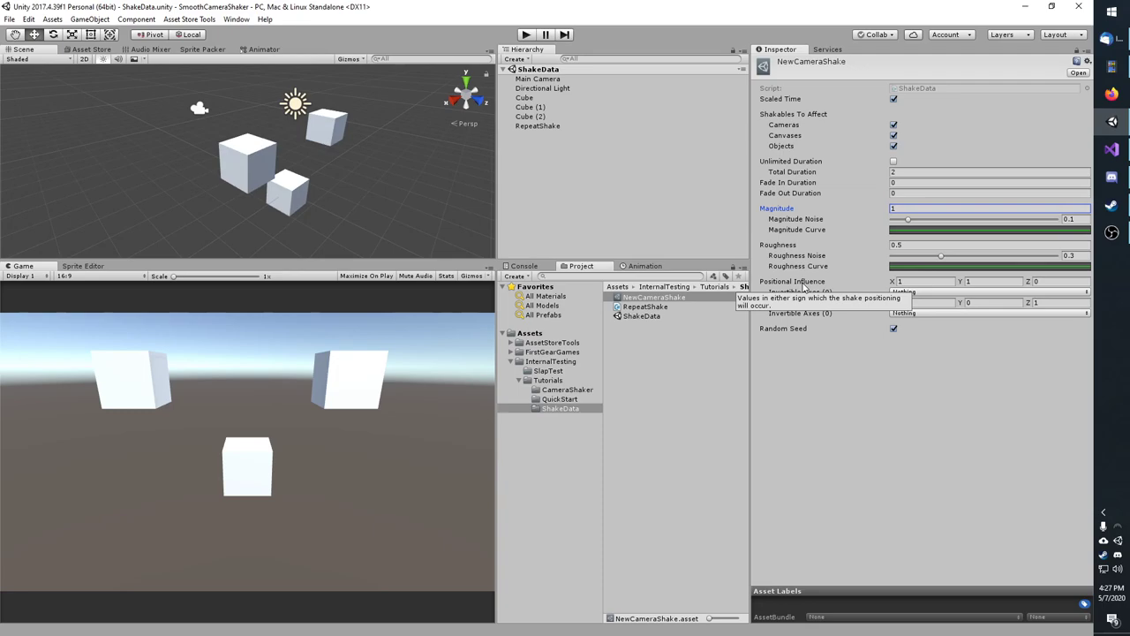
key(ctrl+p)
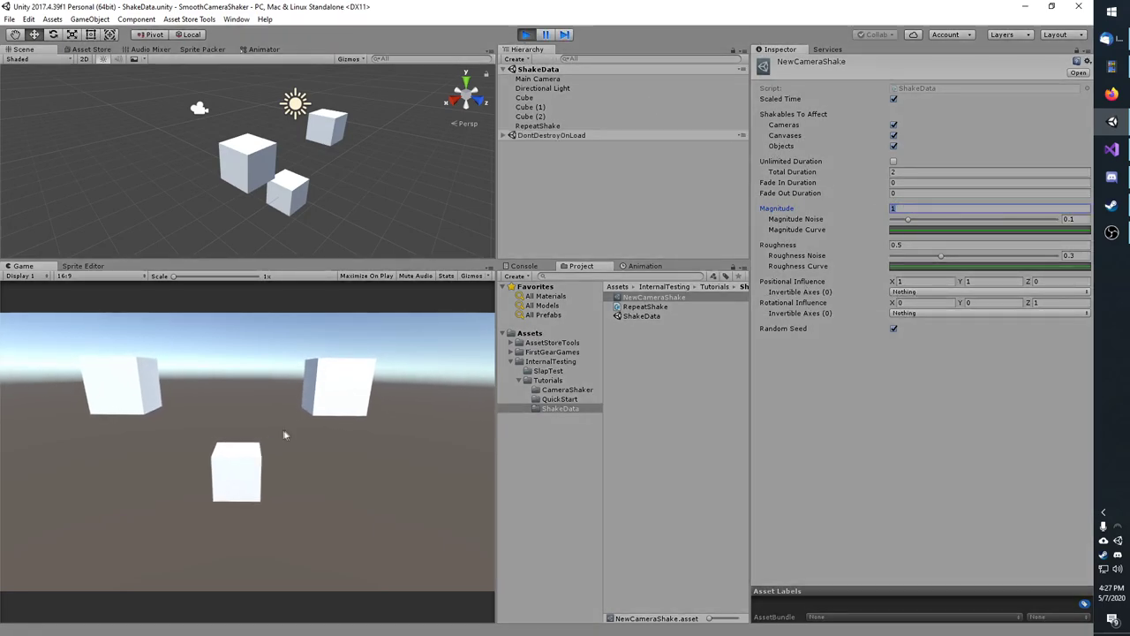
Raise Magnitude to 2 while playing, stop Play mode, then select the Roughness field
text(2)
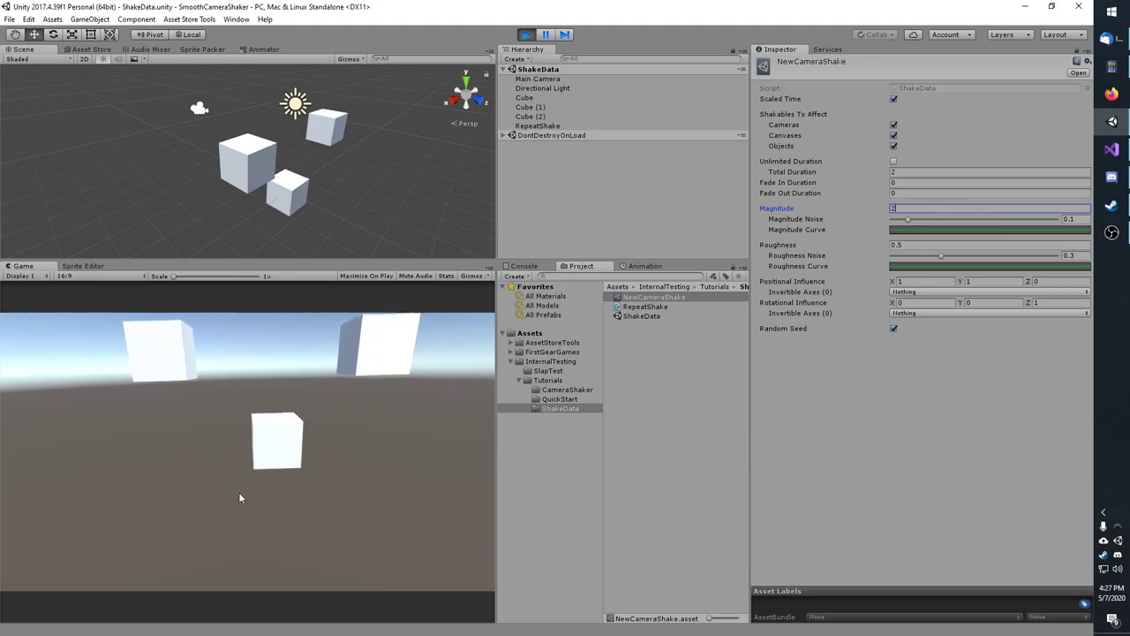
key(ctrl+p)
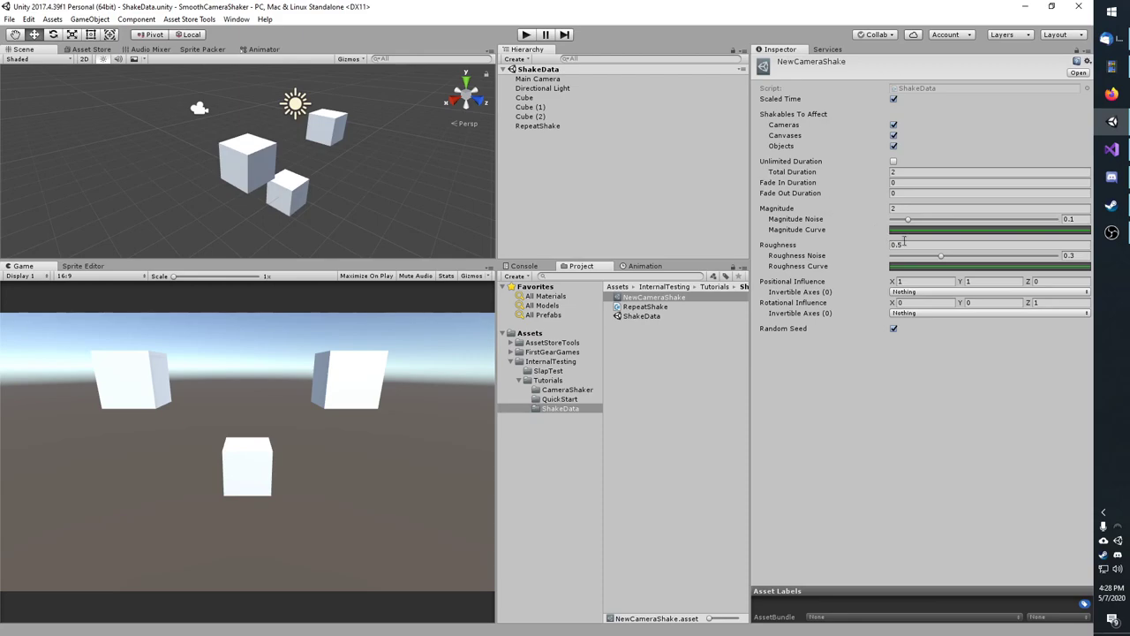
click(900, 184)
click(915, 244)
click(920, 244)
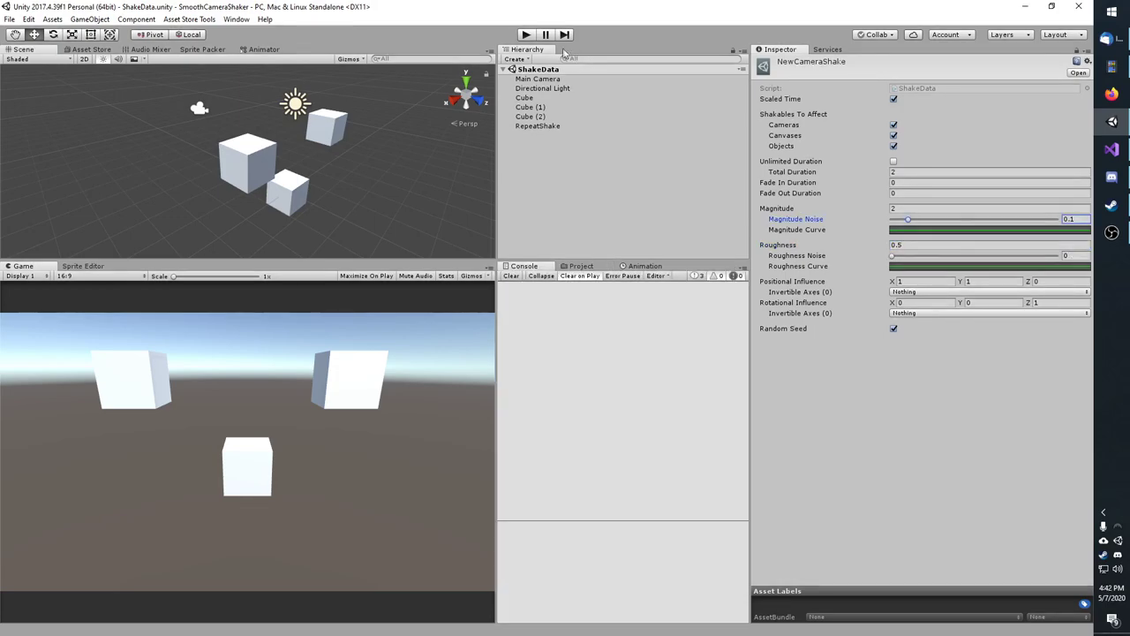
In Play mode, sweep Magnitude Noise from 0 up to 1, then stop and lower it to about 0.682
click(526, 34)
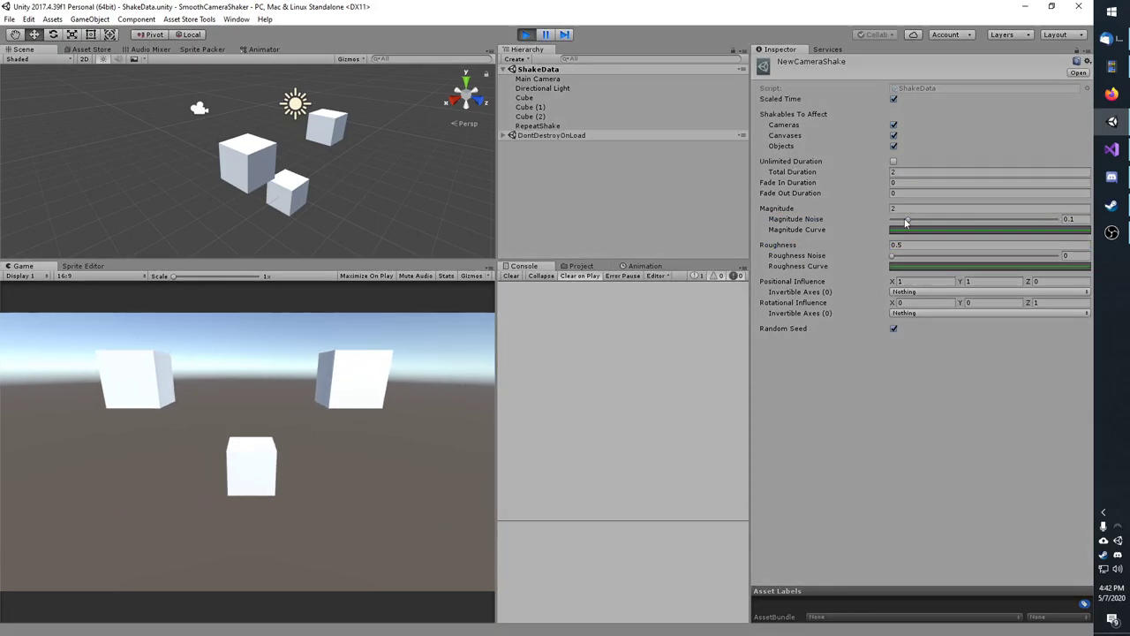
drag(905, 219, 882, 220)
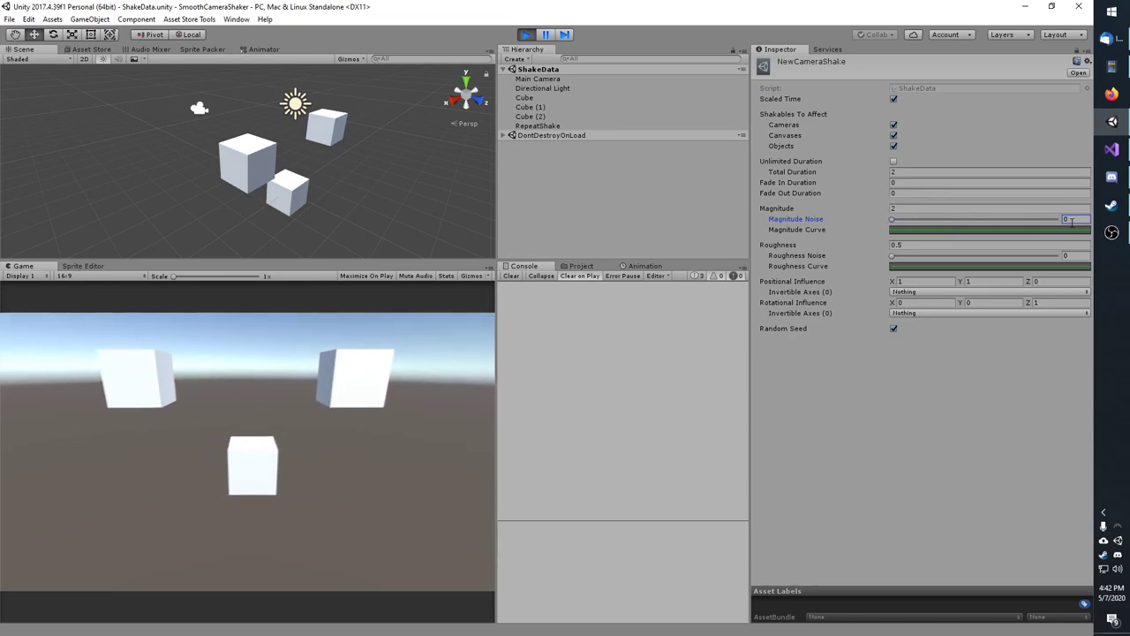
text(1)
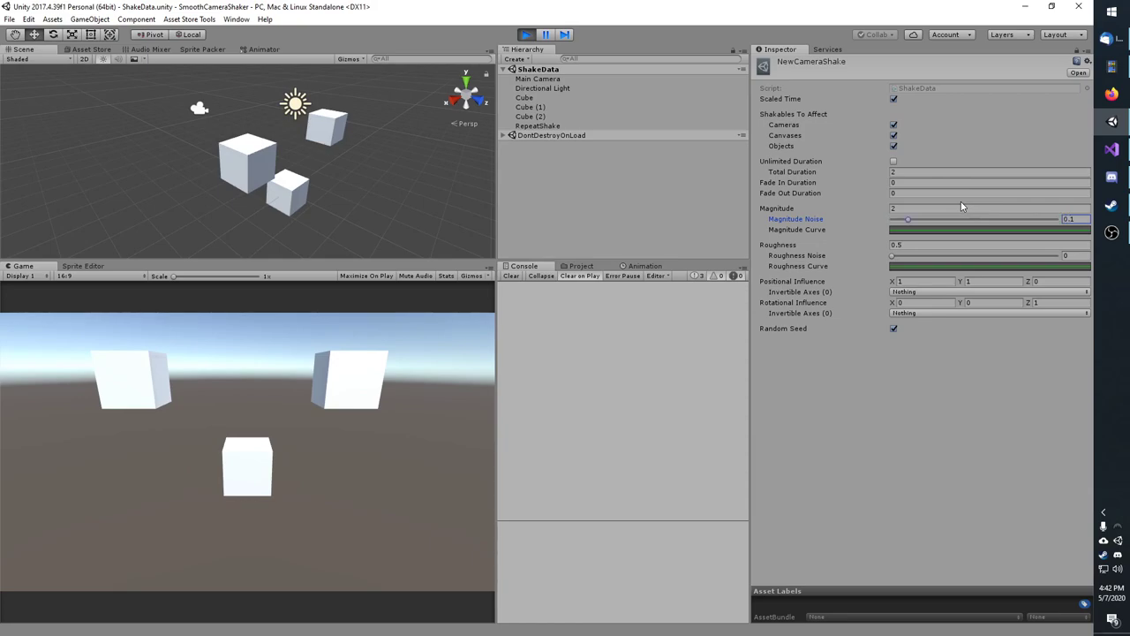
click(904, 209)
drag(910, 219, 1074, 218)
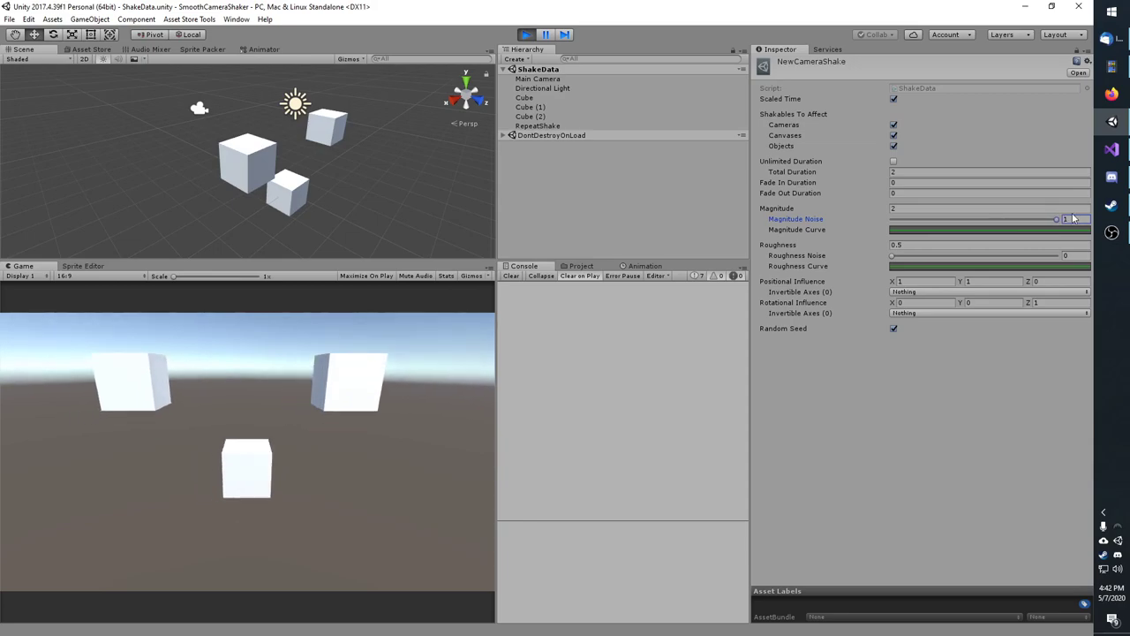
key(ctrl+p)
drag(1056, 222, 883, 219)
Open the Magnitude Curve editor and reposition it for easier editing
click(928, 231)
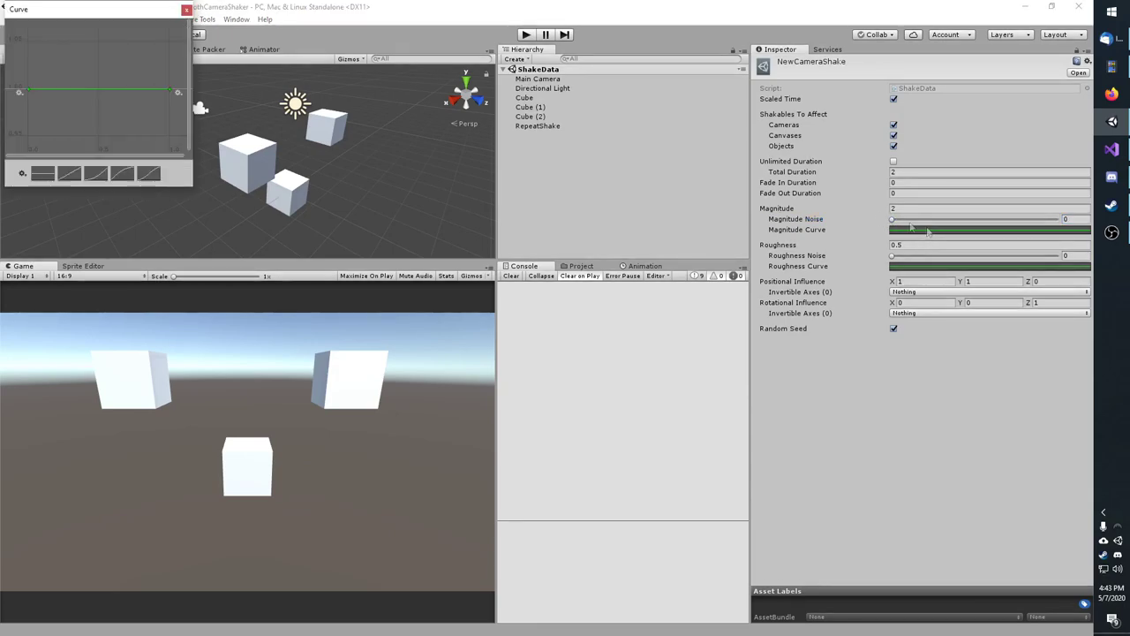
drag(18, 13, 551, 299)
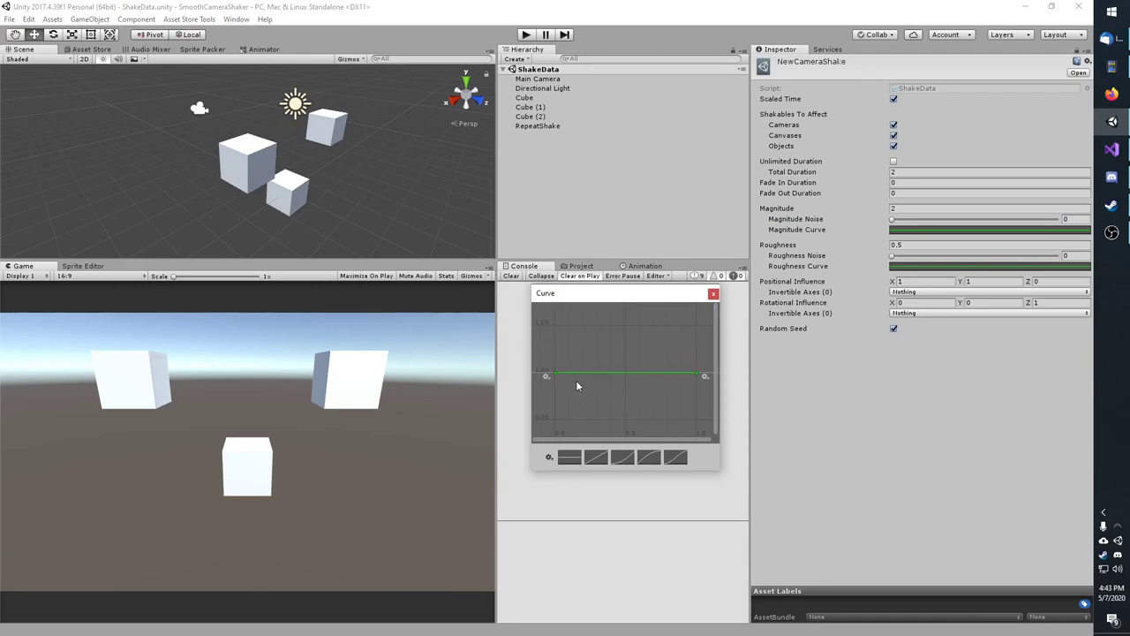
click(911, 172)
click(989, 230)
Set the curve's first key value to 0 so it rises from 0 to 1, then play
mouse_move(555, 376)
right_click(557, 377)
click(581, 394)
text(0)
key(Return)
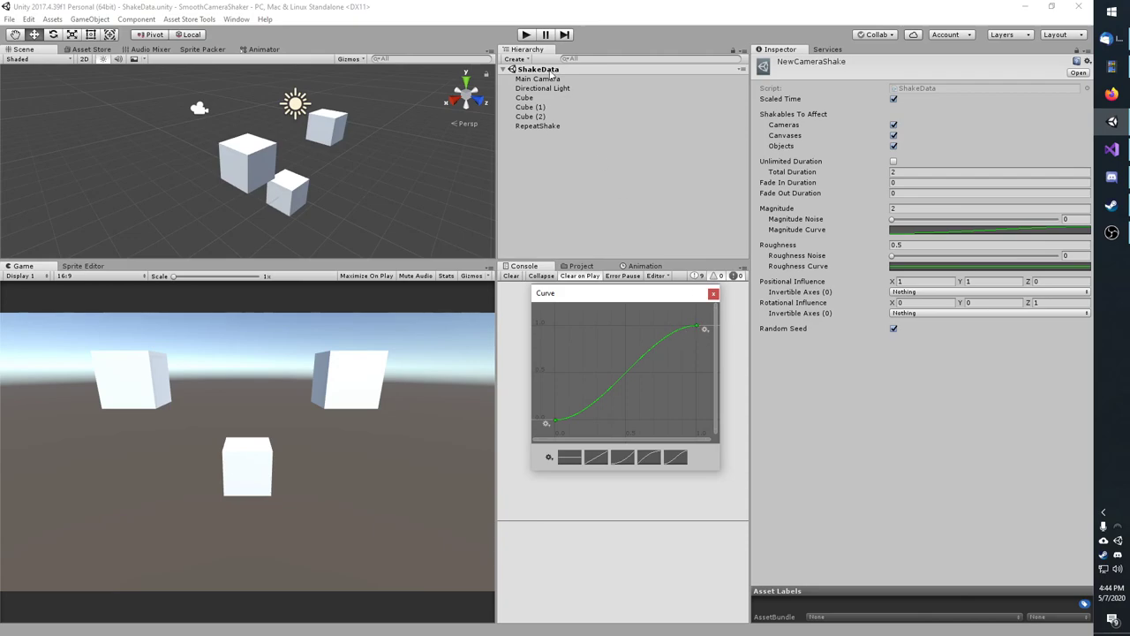
click(526, 35)
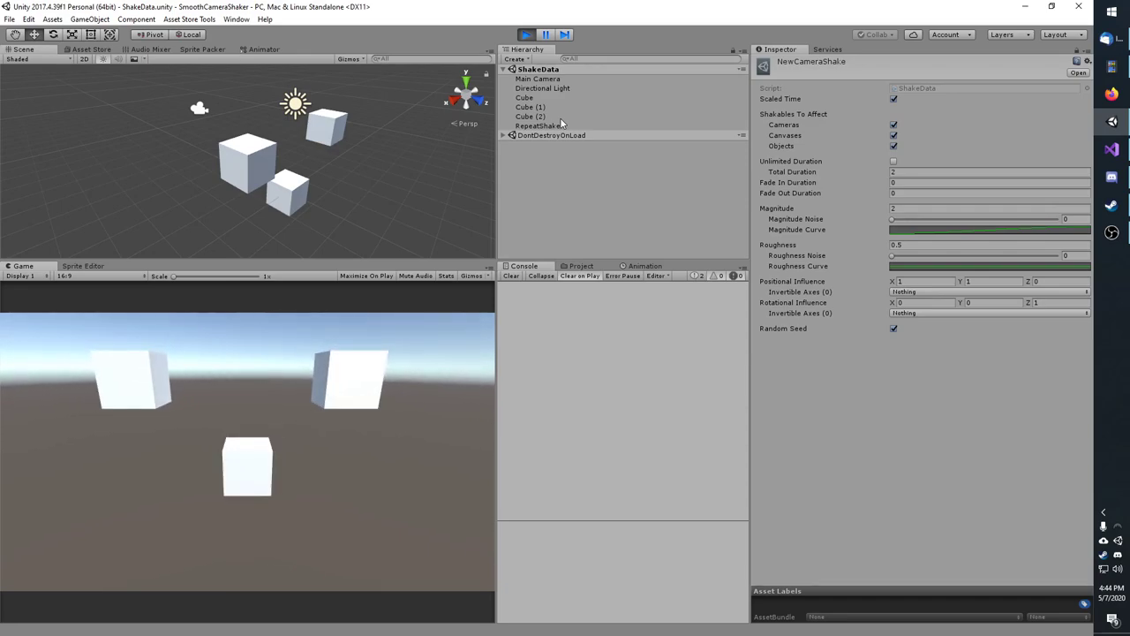
Stop playing, set Roughness to 3, and replay the scene to watch the cubes shake
key(ctrl+p)
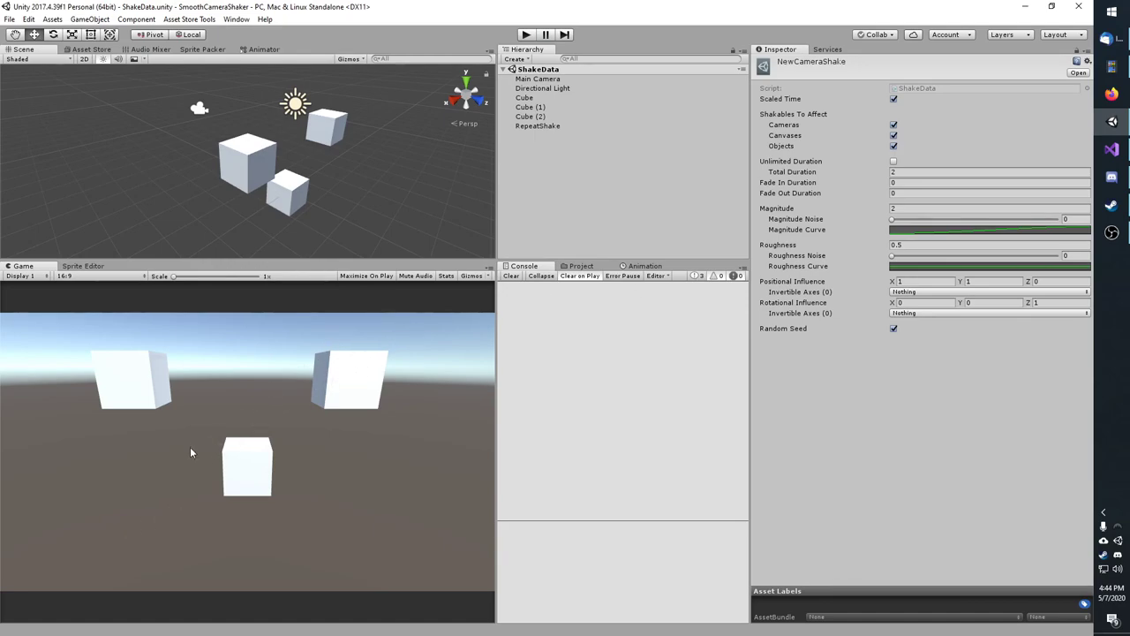
click(912, 247)
text(3)
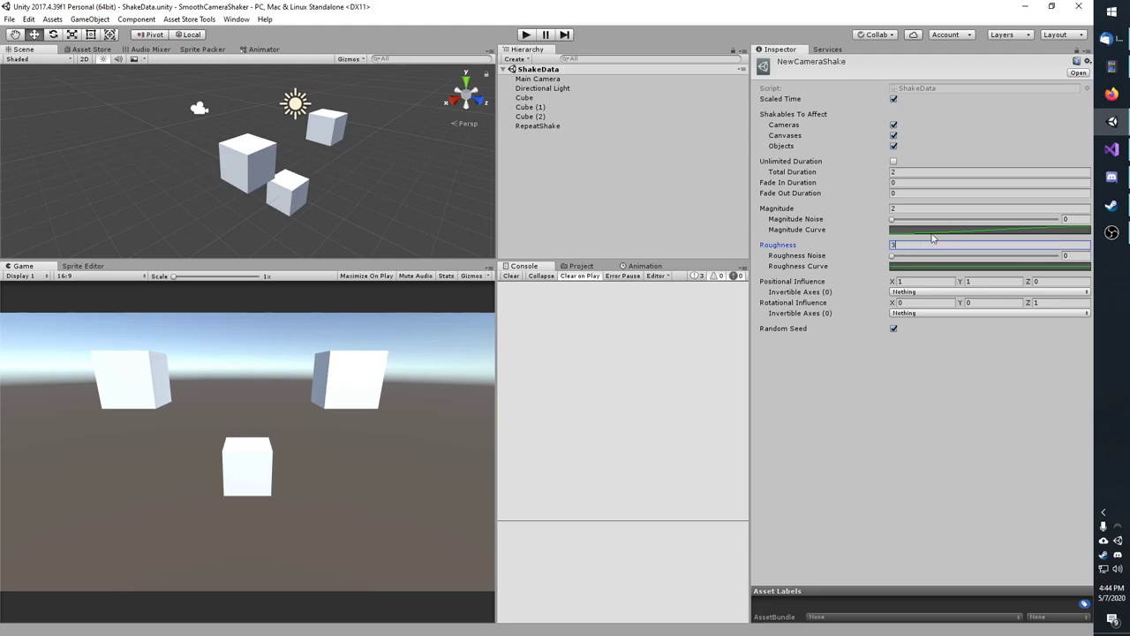
click(526, 34)
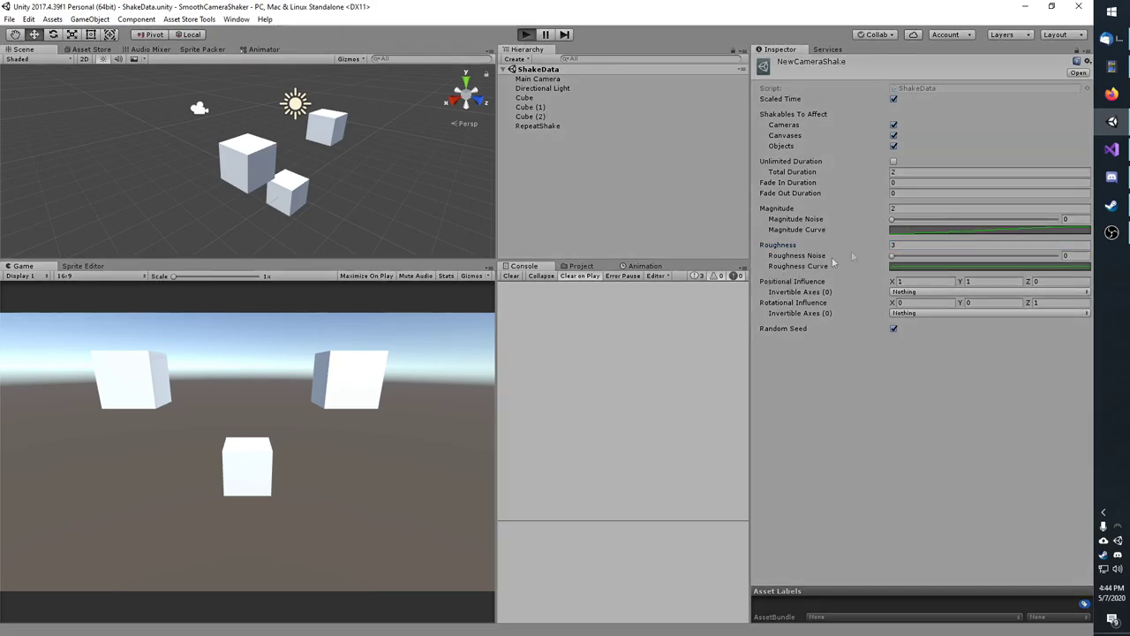
click(905, 231)
Reset the Magnitude Curve to a flat line, set Roughness to 10, and restart Play mode
click(569, 457)
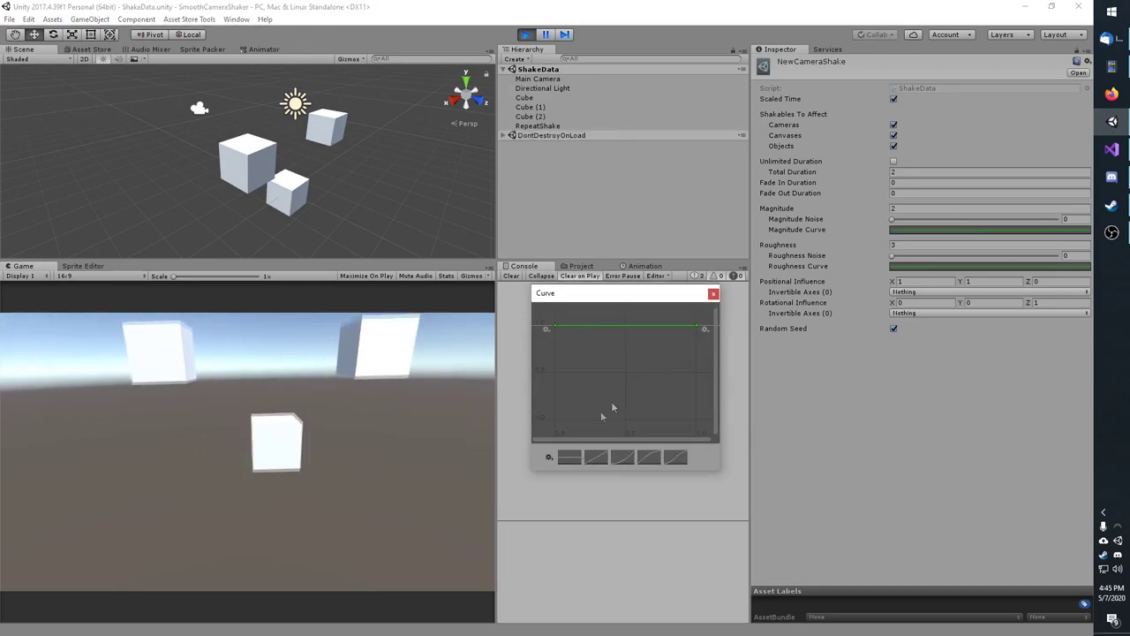
click(823, 392)
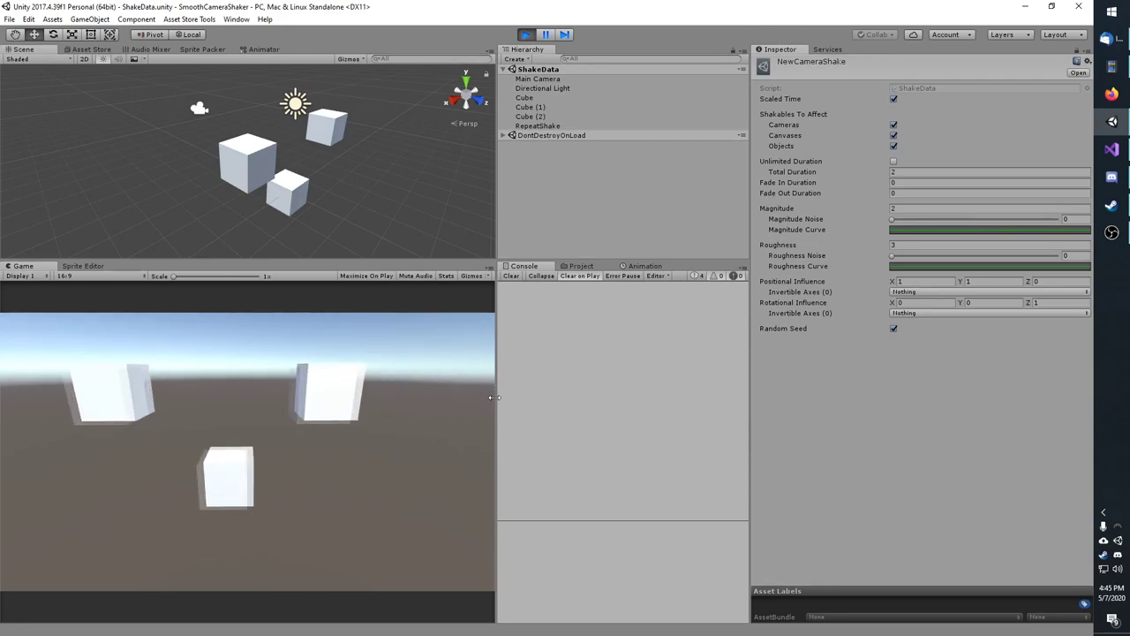
click(989, 245)
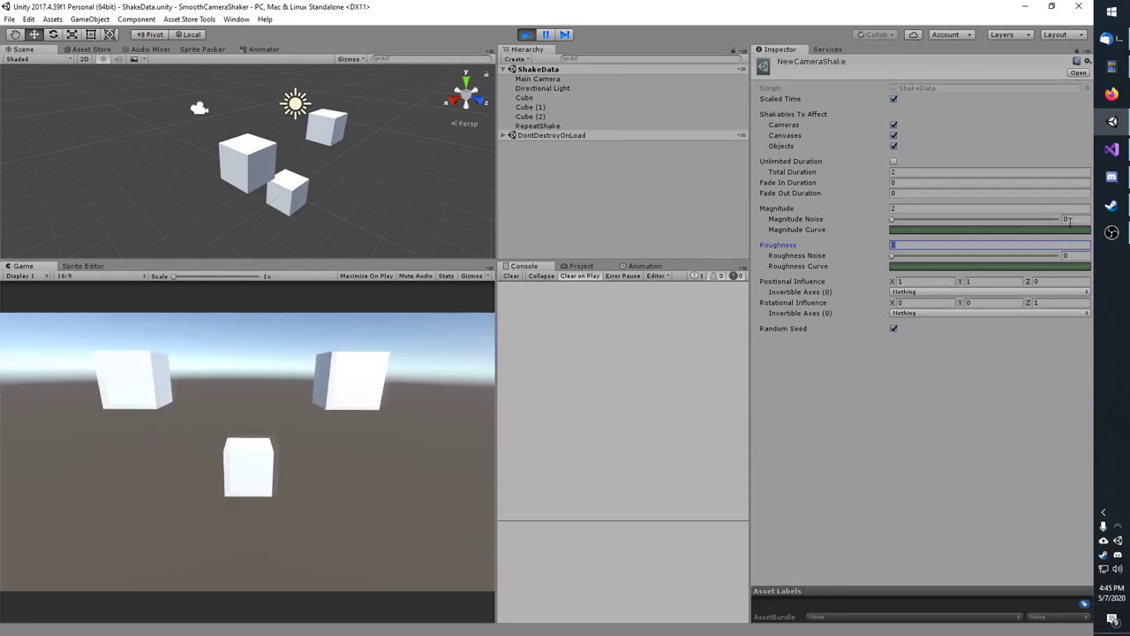
text(1)
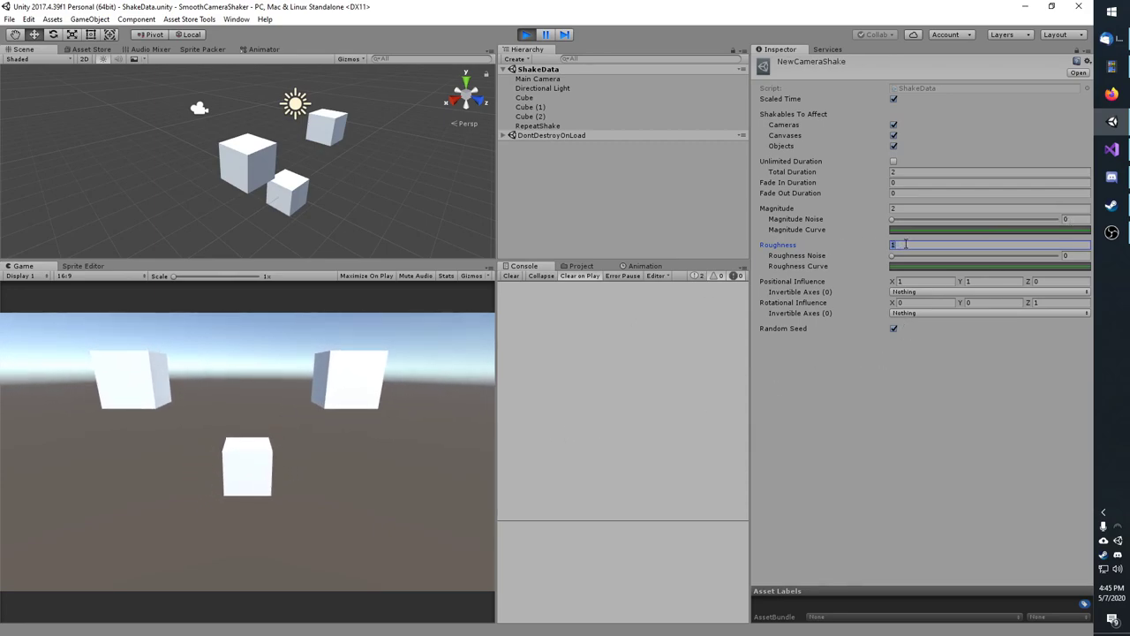
text(10)
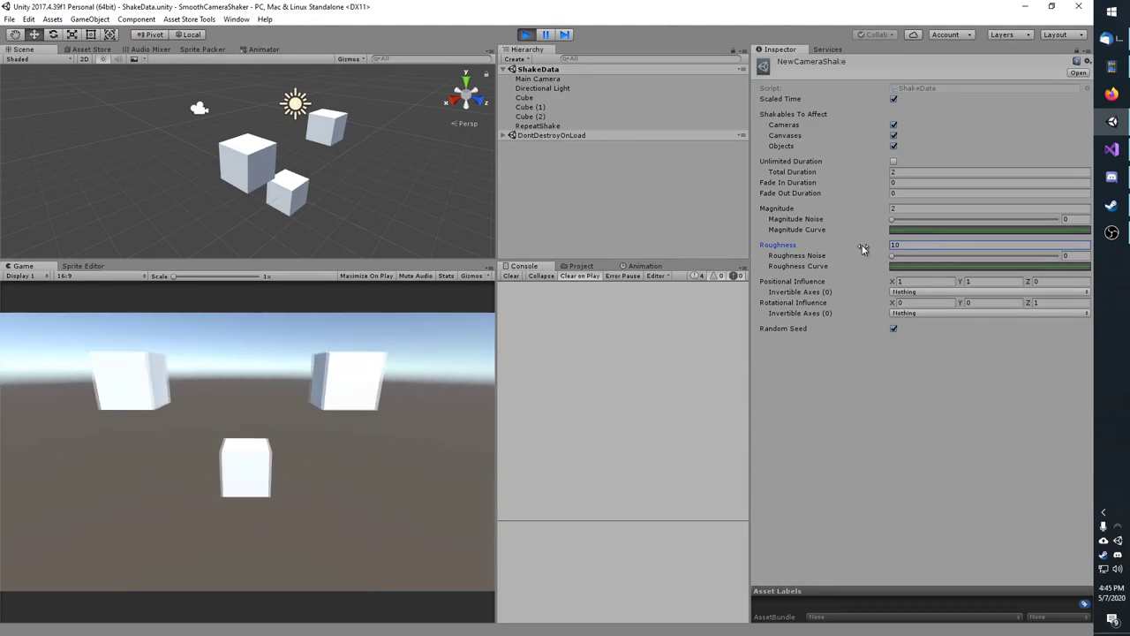
key(ctrl+p)
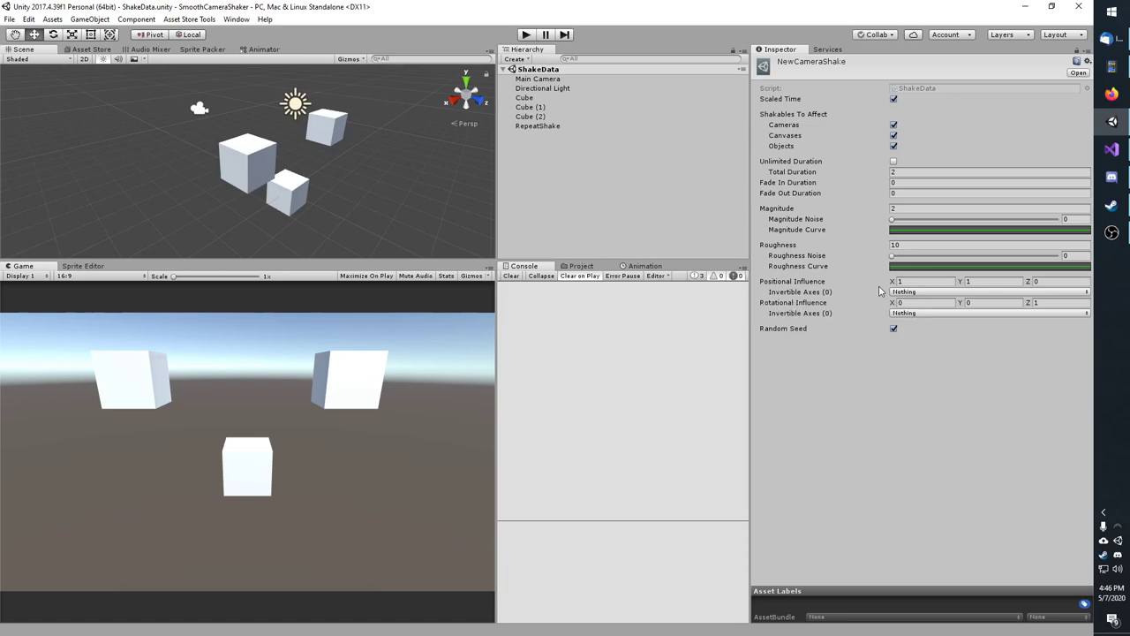
key(ctrl+p)
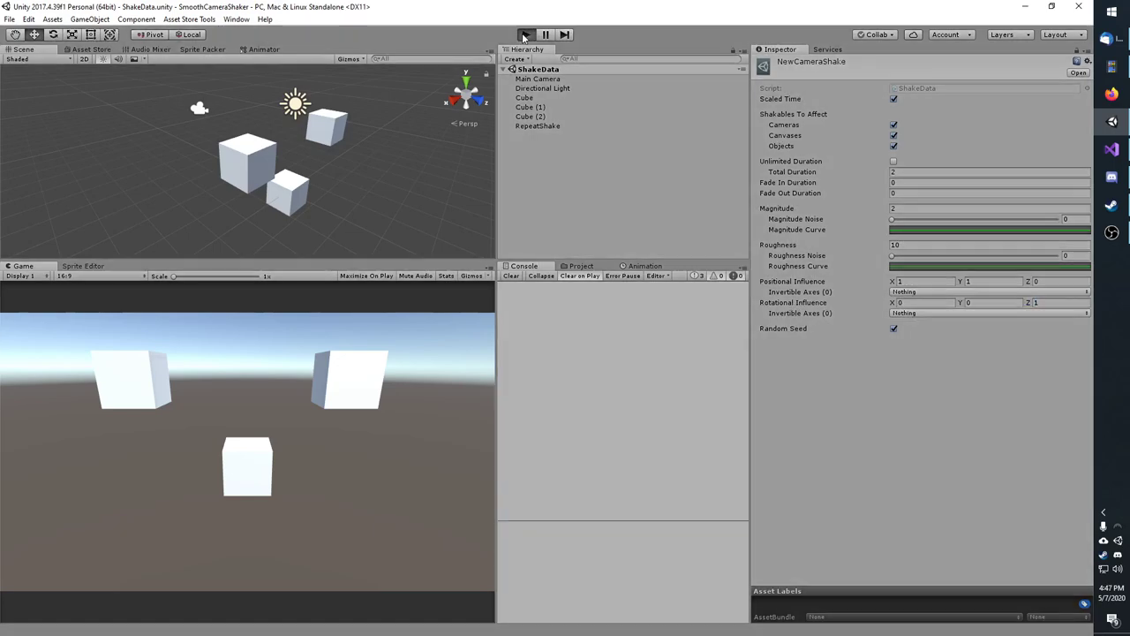
While playing, set Roughness to 1, Positional Influence X to 0, Rotational Influence Z to 3, then stop Play mode
click(893, 244)
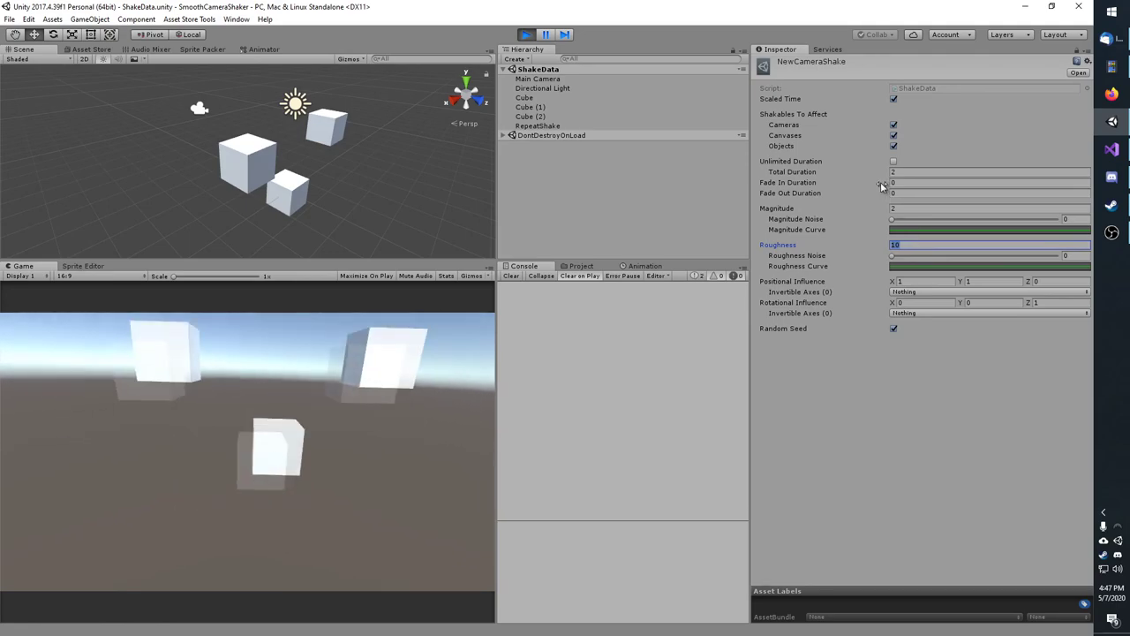
text(1)
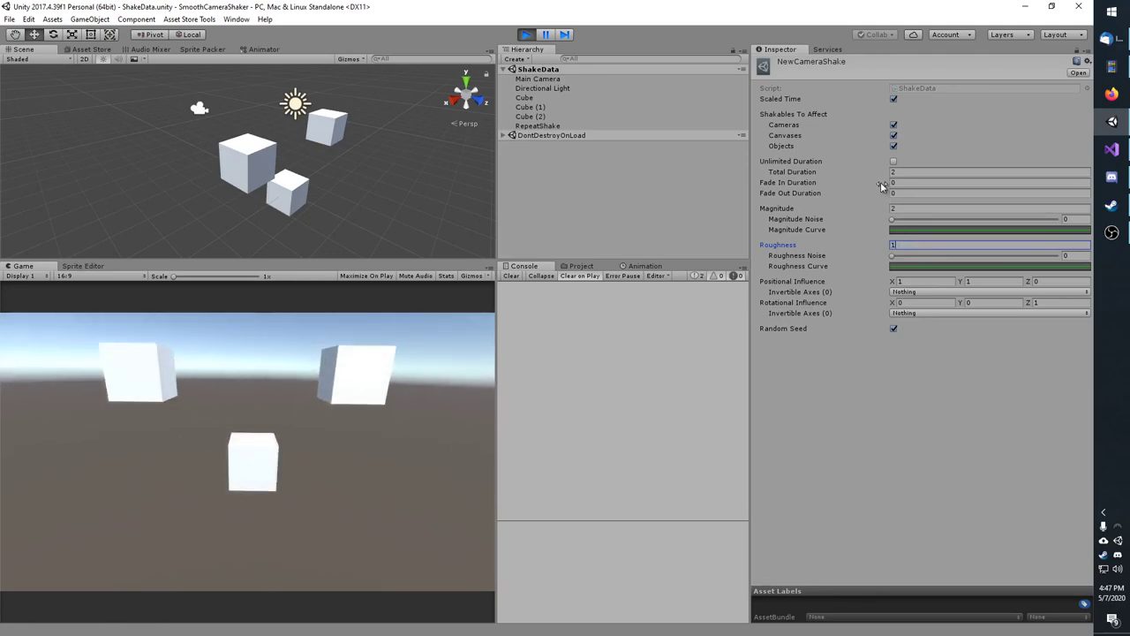
click(920, 281)
text(0)
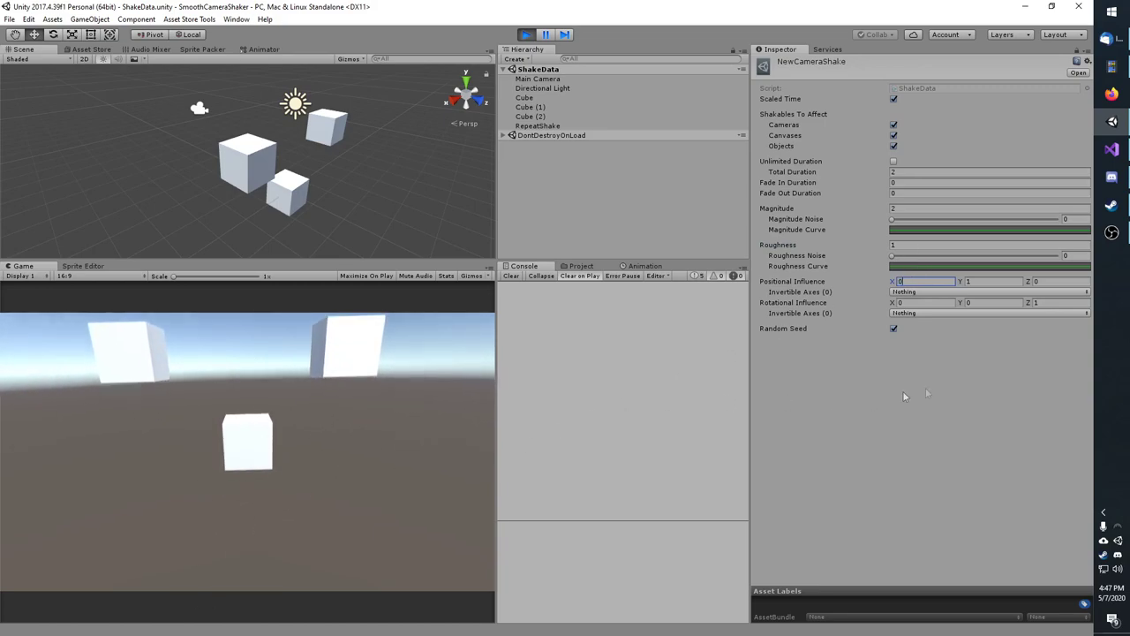
click(1046, 303)
text(3)
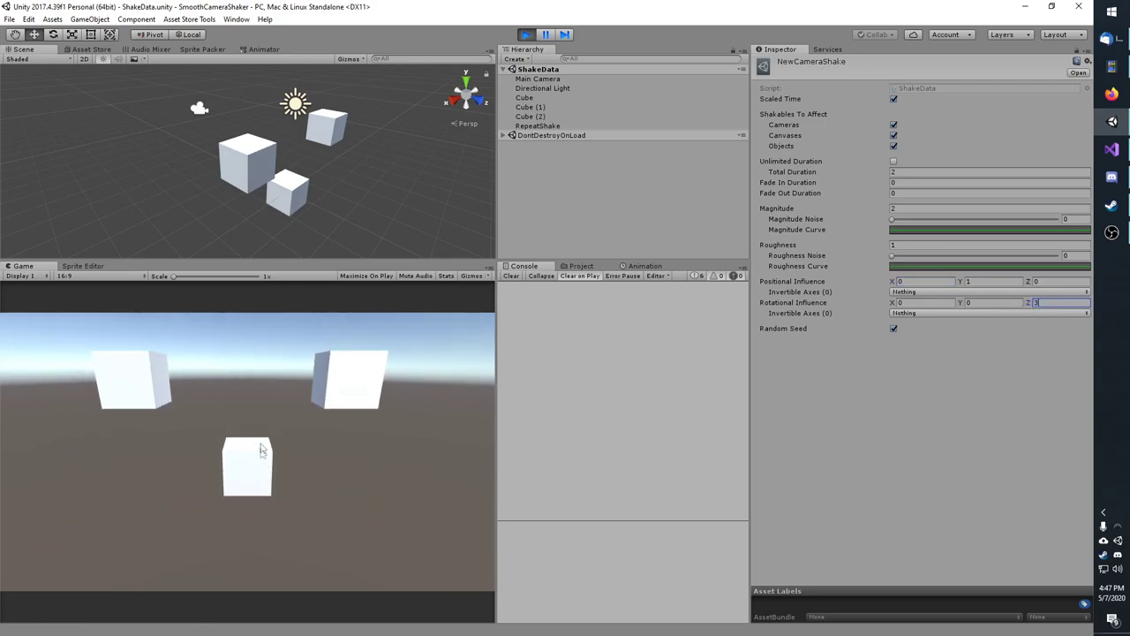
key(ctrl+p)
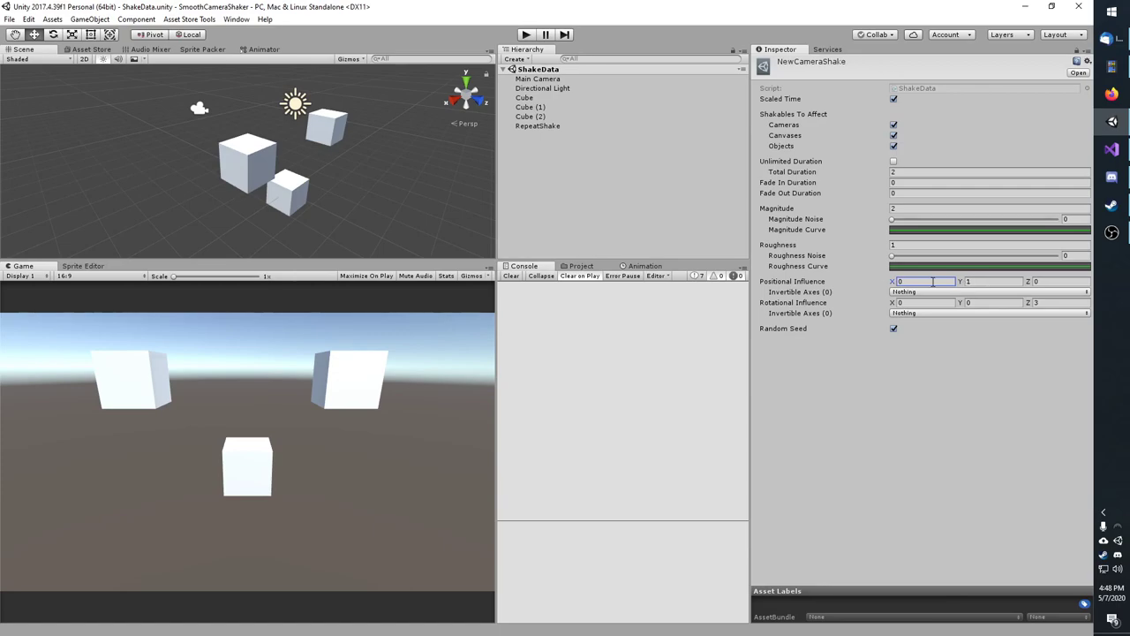
Make the positional X axis invertible and set Positional Influence X to 3
click(933, 281)
click(923, 292)
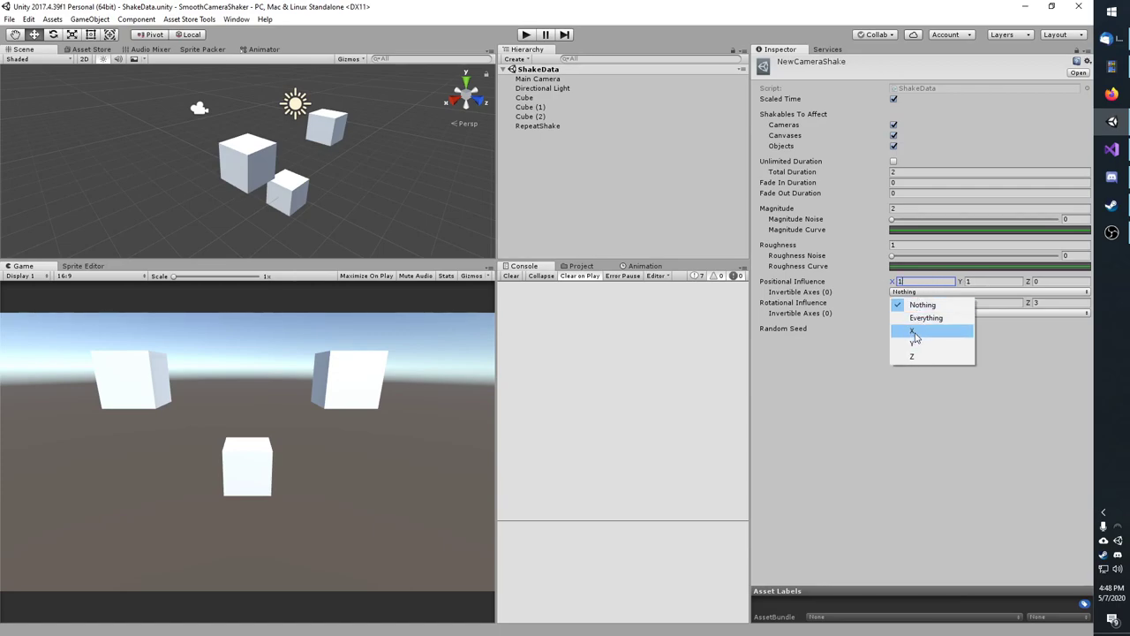
click(916, 333)
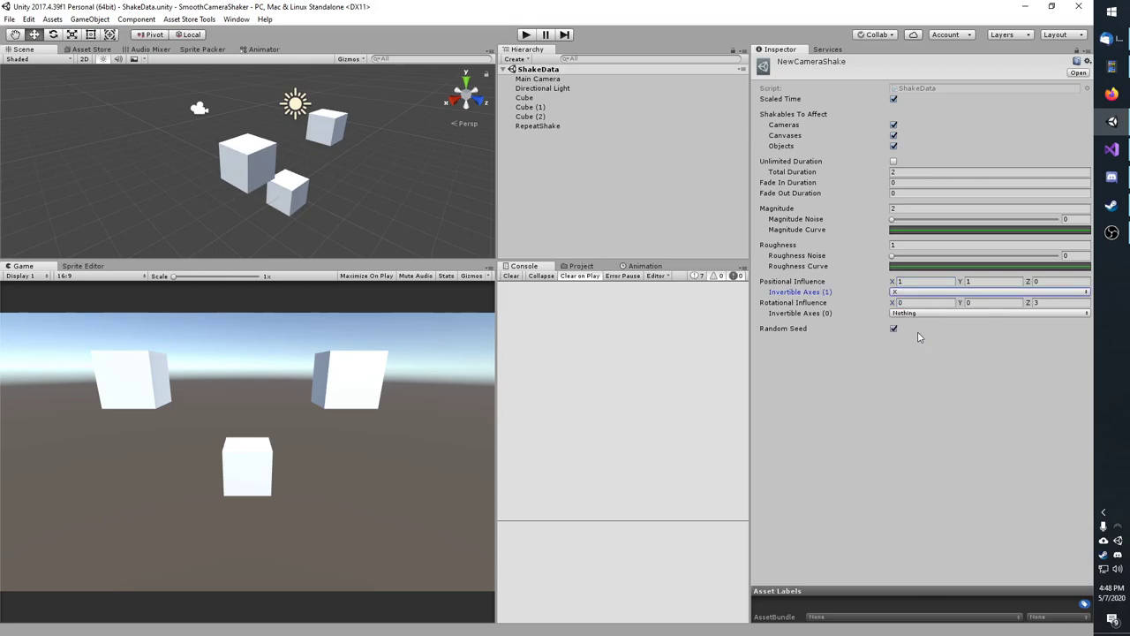
click(918, 280)
text(3)
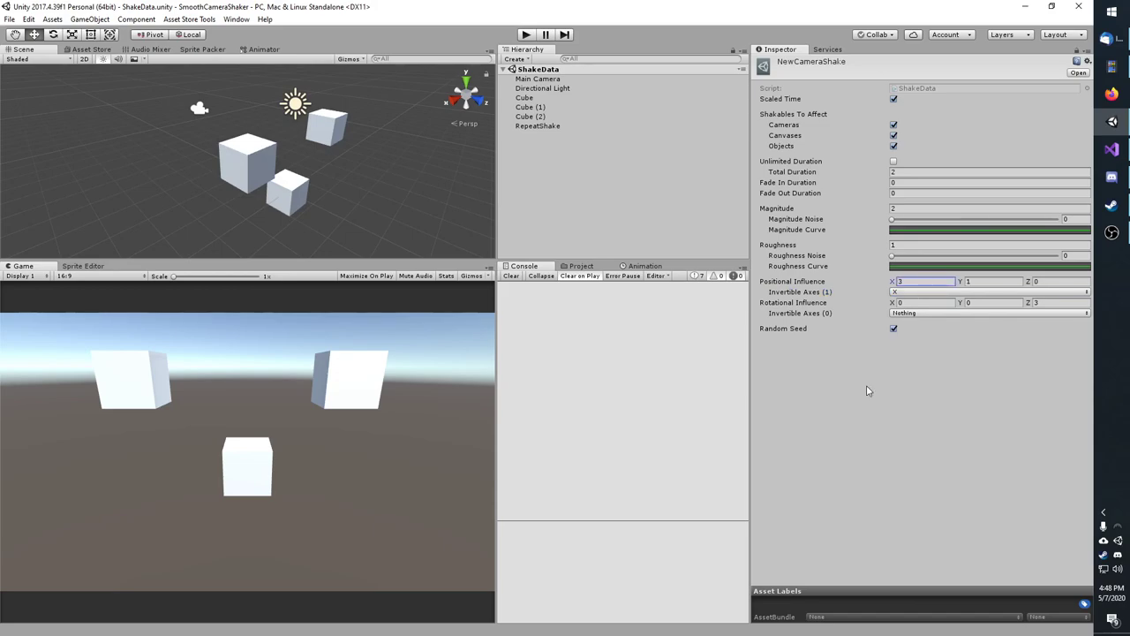
click(819, 378)
mouse_move(793, 334)
Turn off Random Seed and set Positional Influence Invertible Axes to Nothing
click(893, 329)
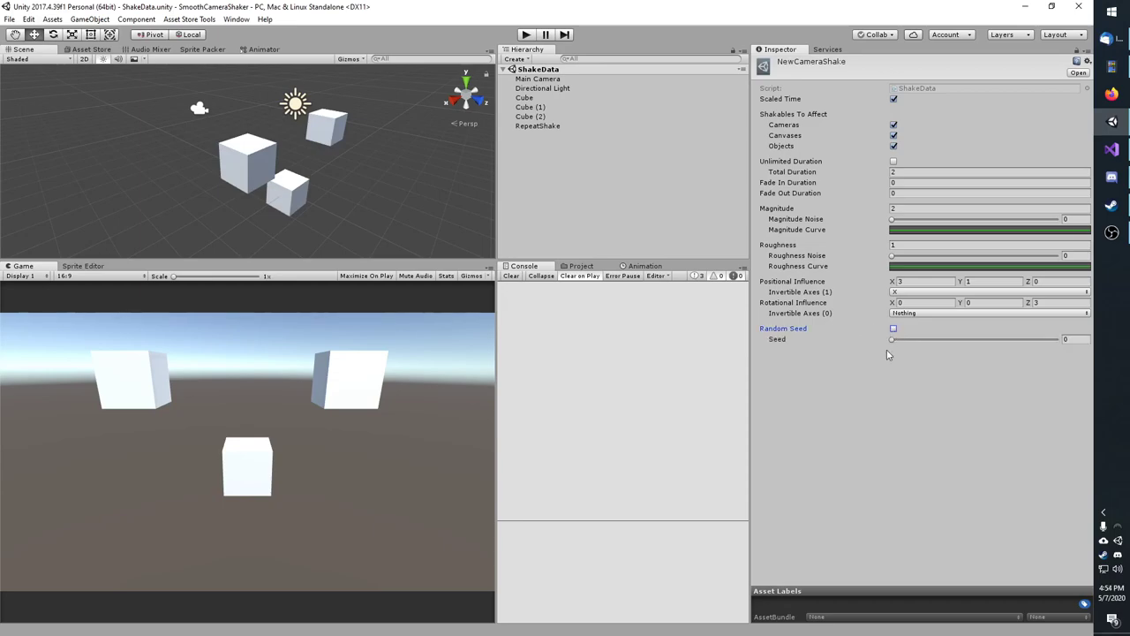
click(905, 293)
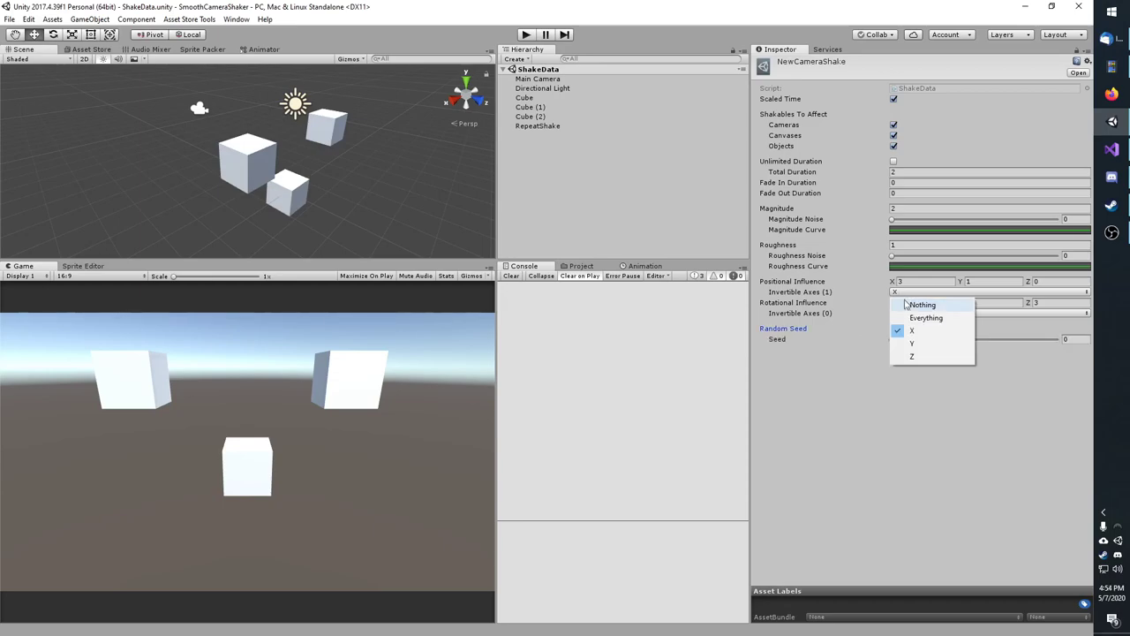
click(919, 305)
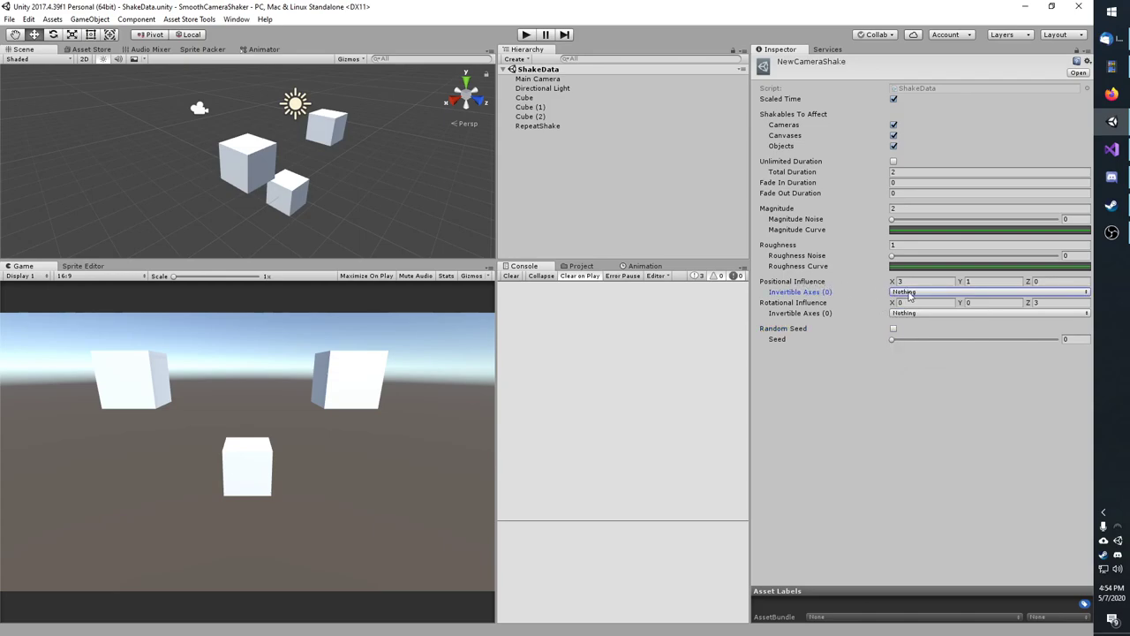
Set Positional Influence Y and Rotational Influence Z to 0, then enter Play mode
click(976, 281)
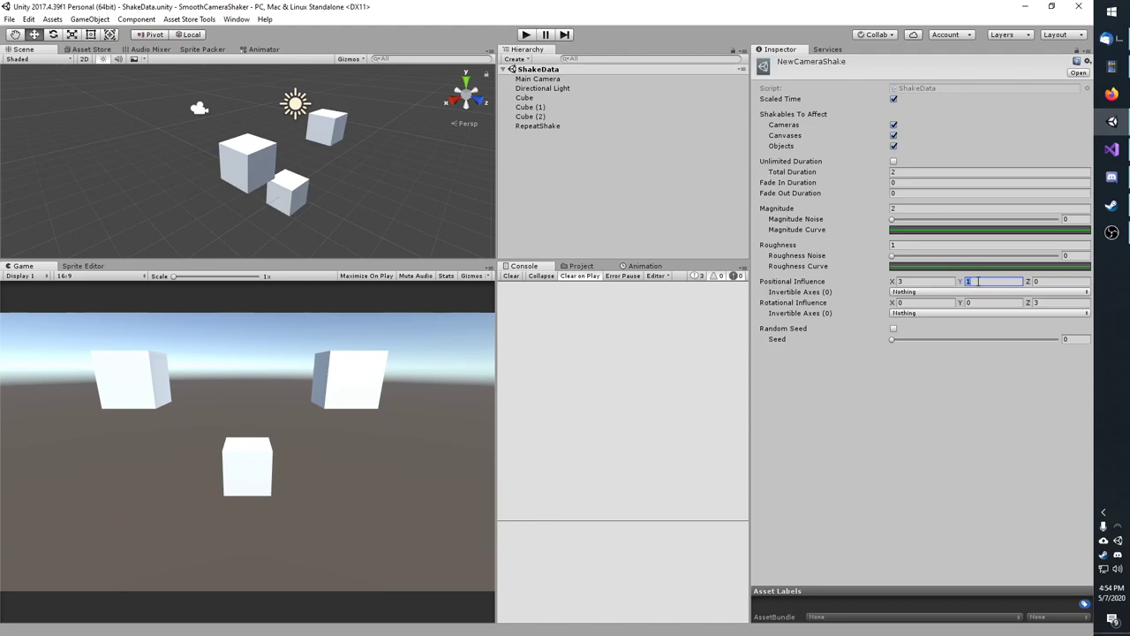
text(0)
click(1056, 302)
text(0)
click(963, 392)
click(525, 35)
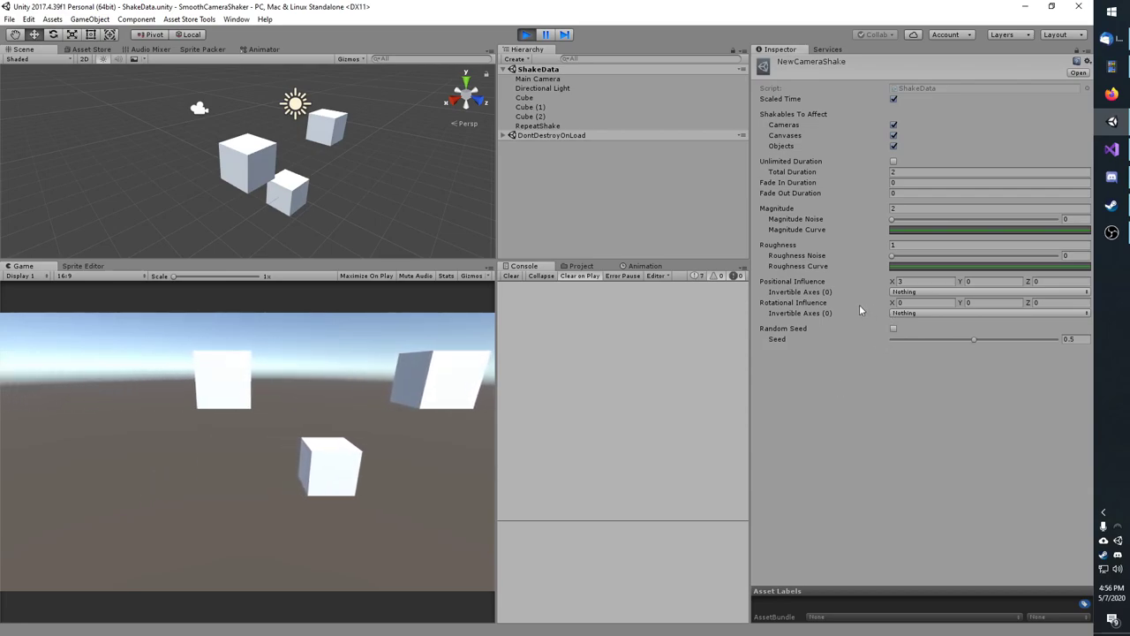
Make the positional X axis invertible again and set Total Duration to 0.5
click(914, 291)
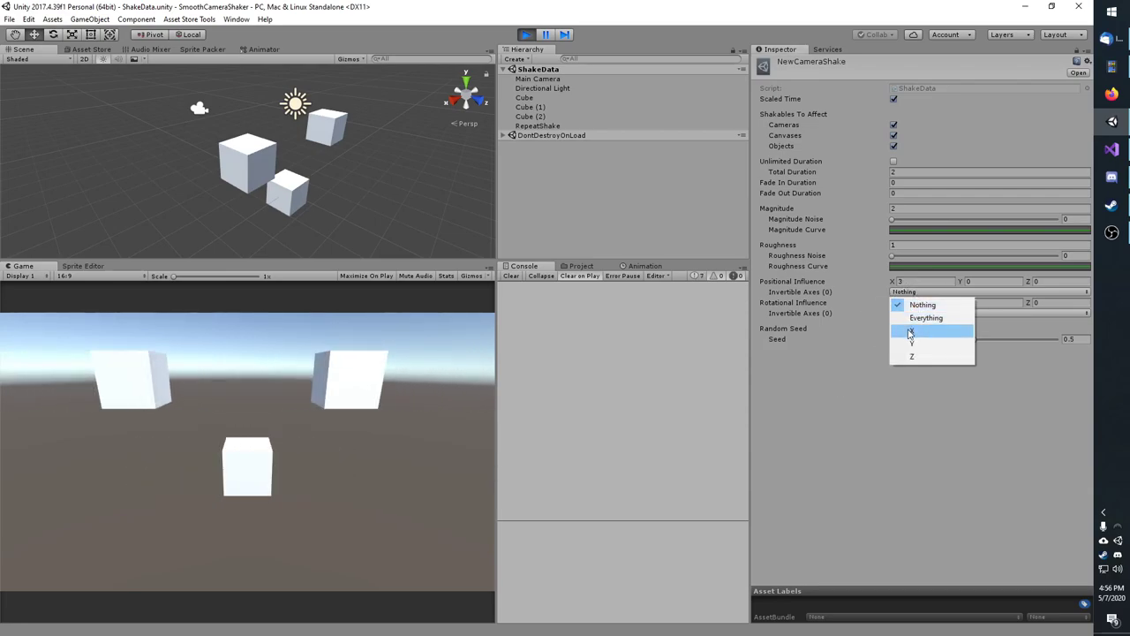
click(912, 332)
click(905, 171)
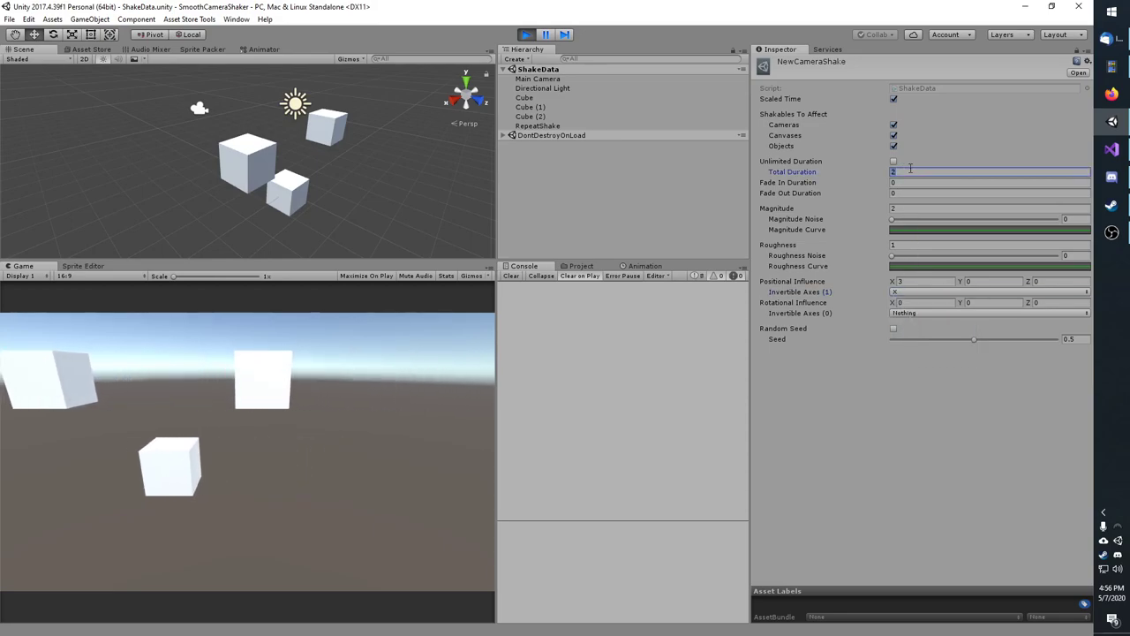
text(0.5)
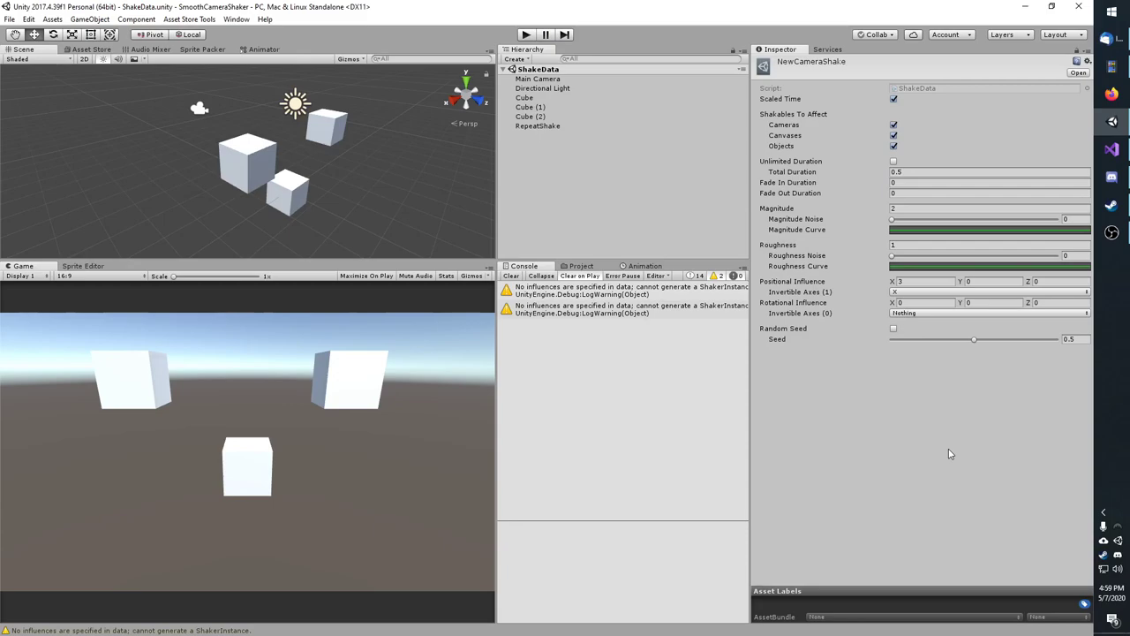
Set Rotational Influence X 5 and Y 3, Positional X 0, play, and make rotational Y invertible
click(912, 302)
text(5)
click(920, 280)
key(Return)
click(994, 303)
click(526, 35)
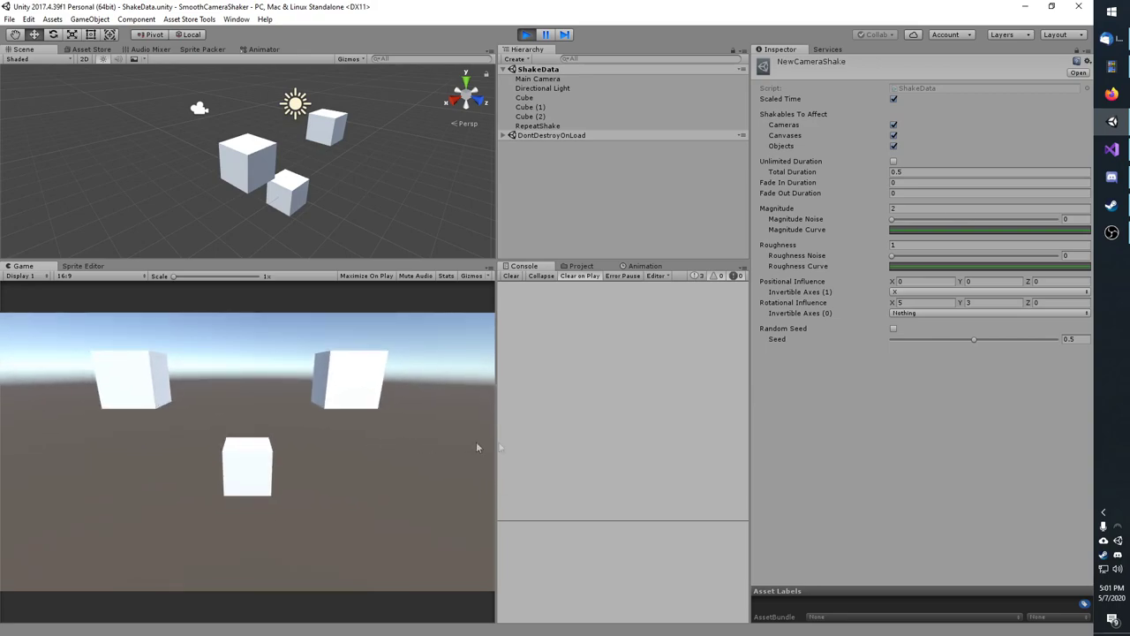
click(911, 313)
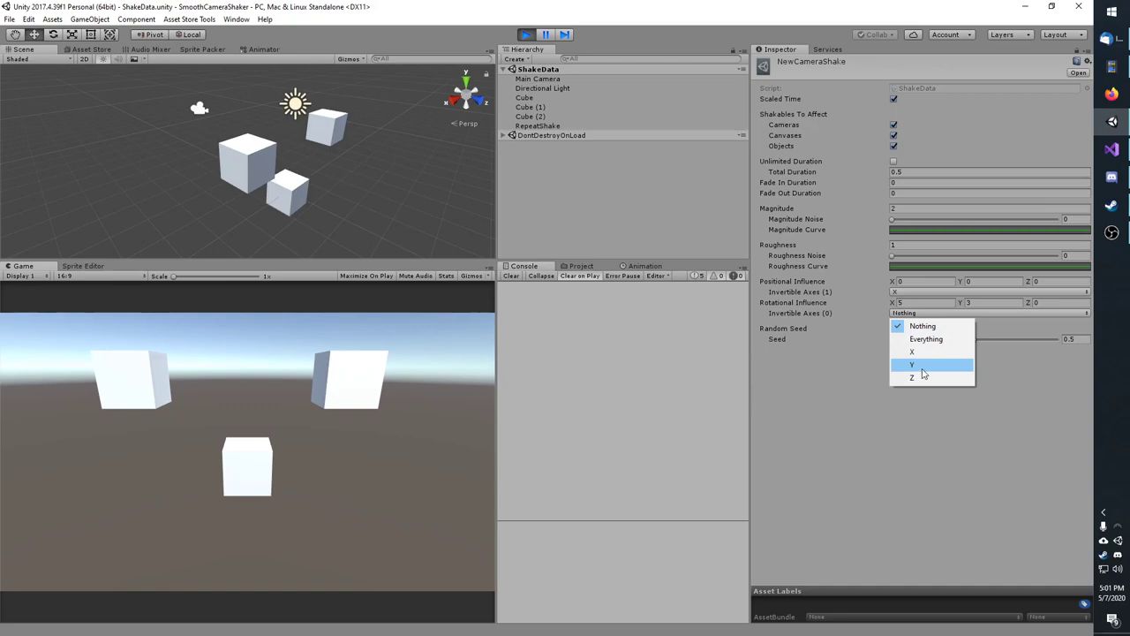
click(924, 367)
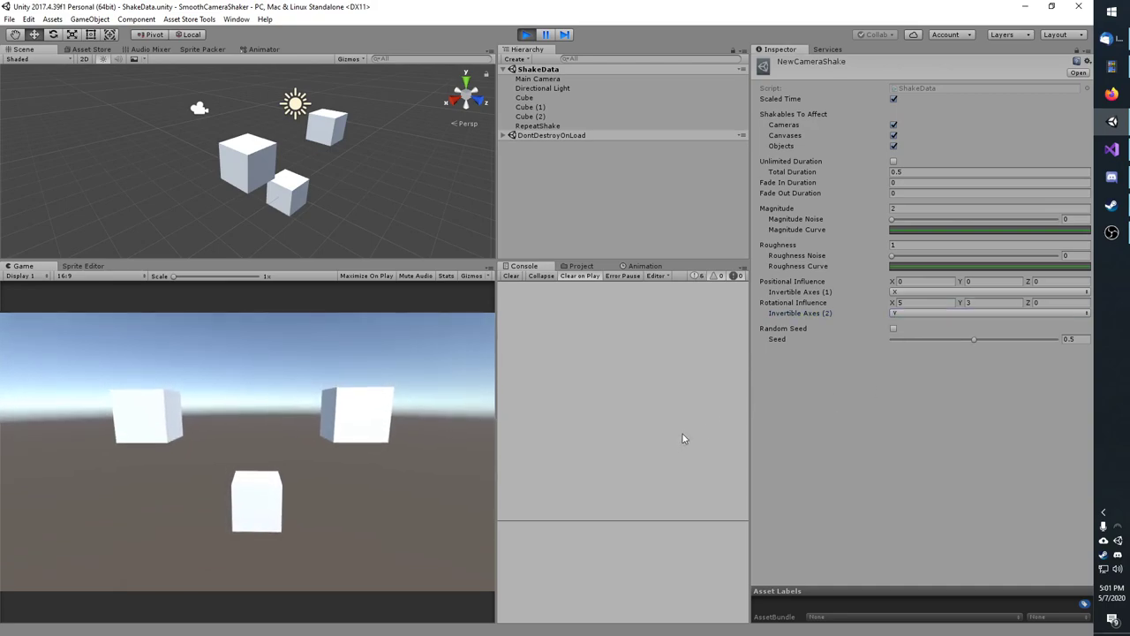